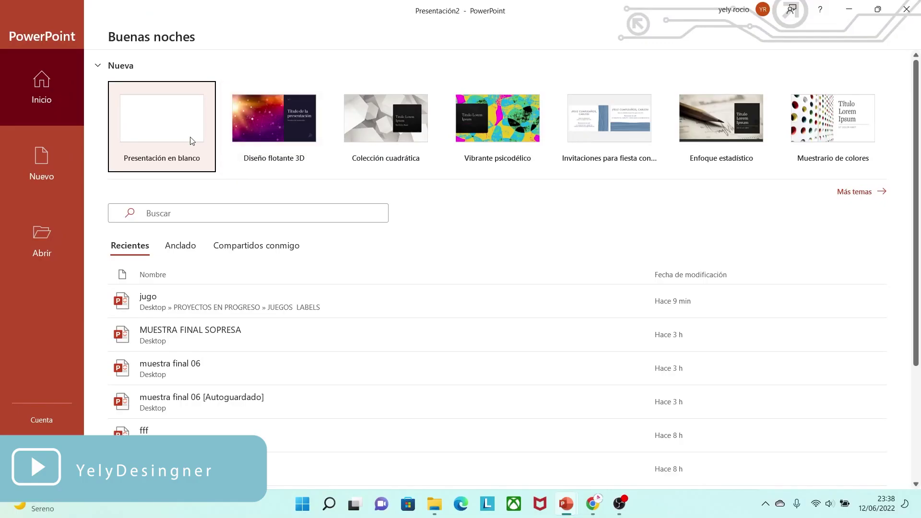
- Create a blank presentation and delete its title and subtitle placeholders
{"action": "left_click", "coordinate": [191, 139]}
{"action": "left_click_drag", "start_coordinate": [549, 345], "coordinate": [786, 418]}
{"action": "key", "text": "Delete"}
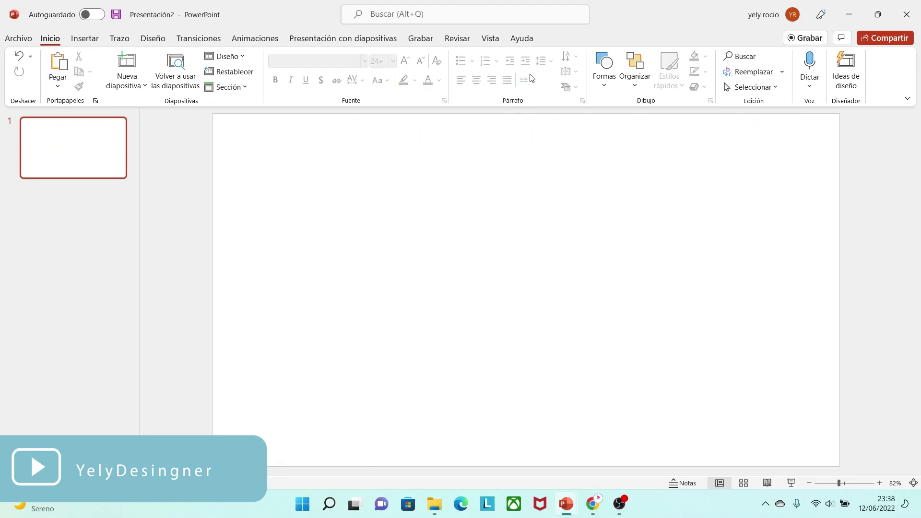
- Show rulers and set the slide size to A4 with landscape notes, scaling content to fit
{"action": "left_click", "coordinate": [494, 41]}
{"action": "left_click", "coordinate": [328, 57]}
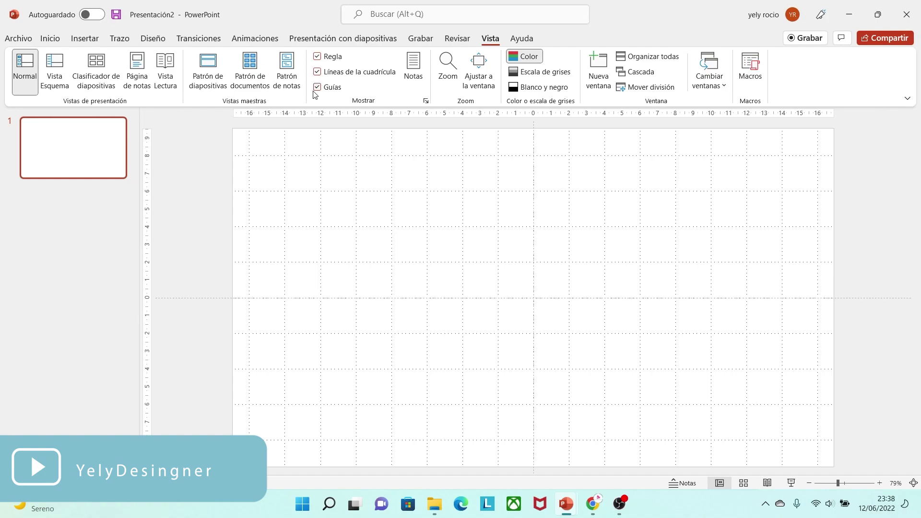
{"action": "left_click", "coordinate": [153, 38]}
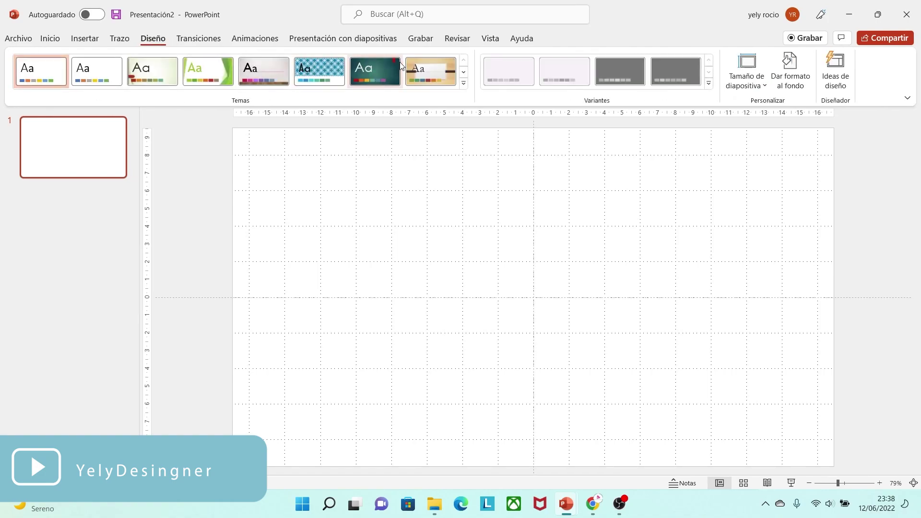
{"action": "left_click", "coordinate": [745, 83]}
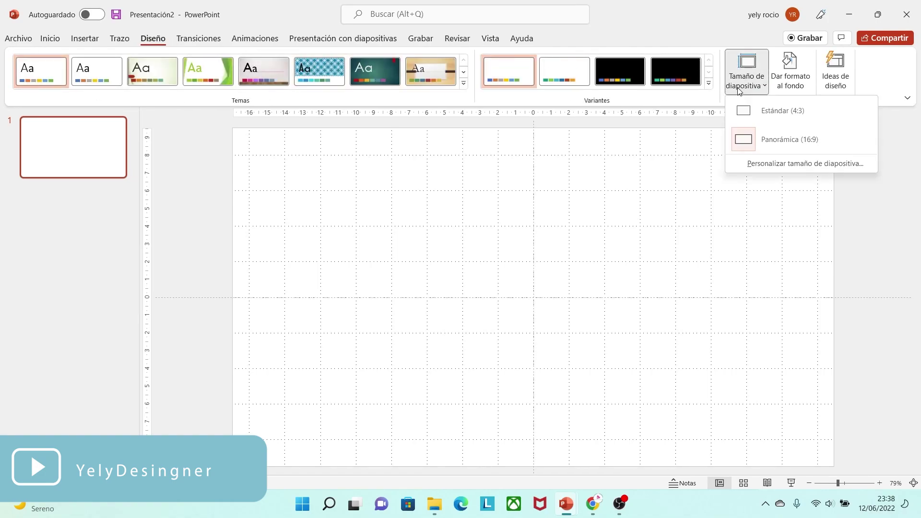
{"action": "left_click", "coordinate": [741, 164]}
{"action": "left_click", "coordinate": [450, 210]}
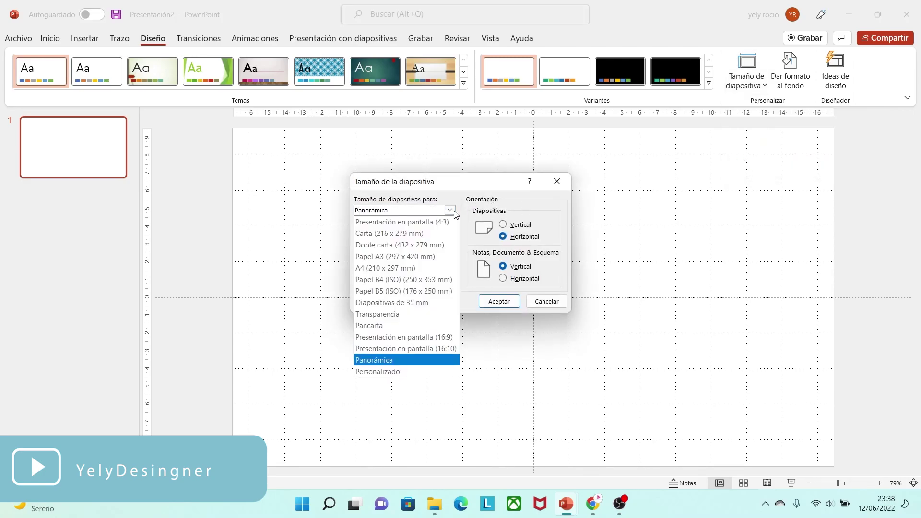
{"action": "left_click", "coordinate": [405, 268]}
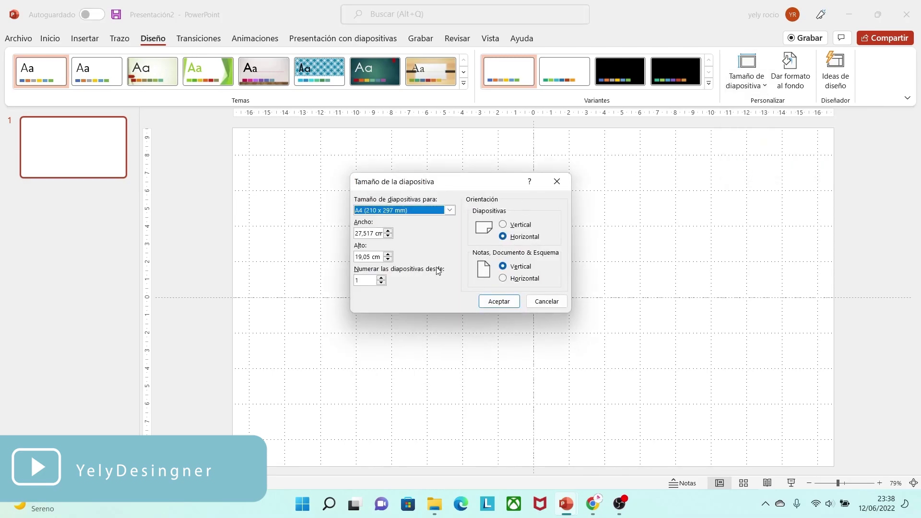
{"action": "left_click", "coordinate": [504, 280]}
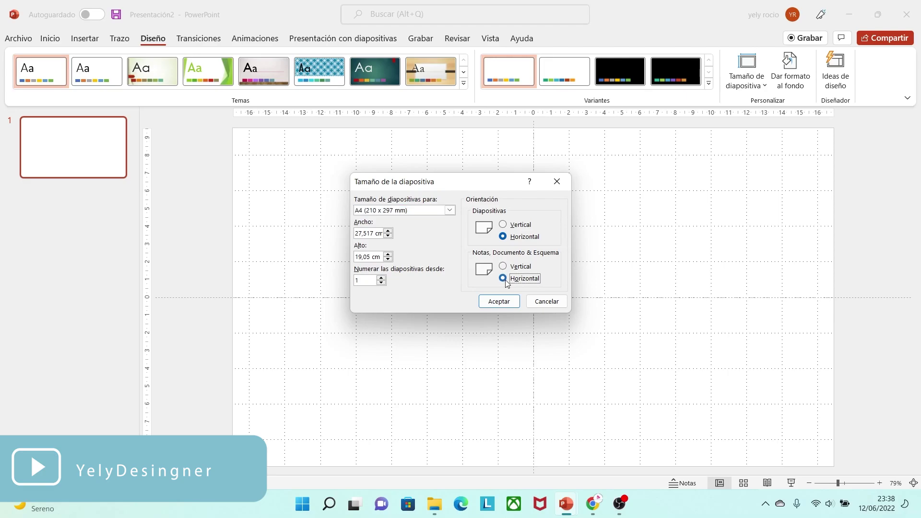
{"action": "left_click", "coordinate": [496, 304]}
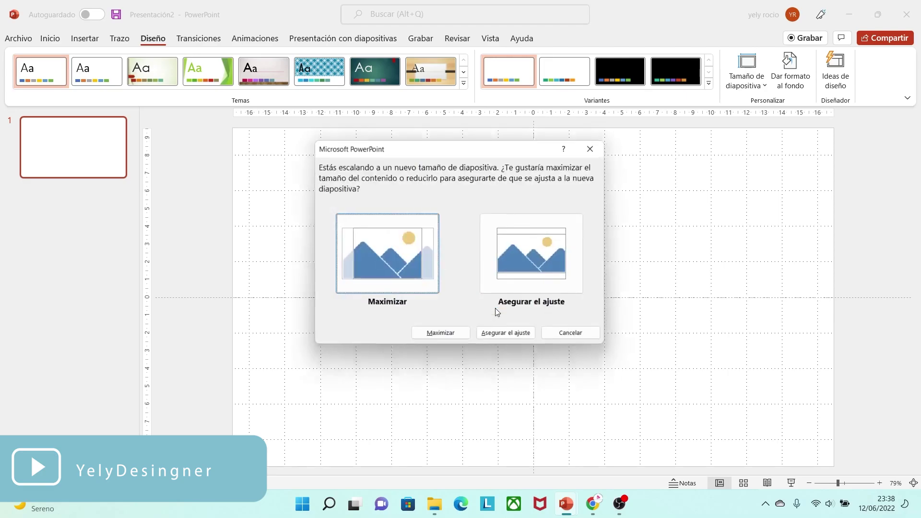
{"action": "left_click", "coordinate": [541, 267]}
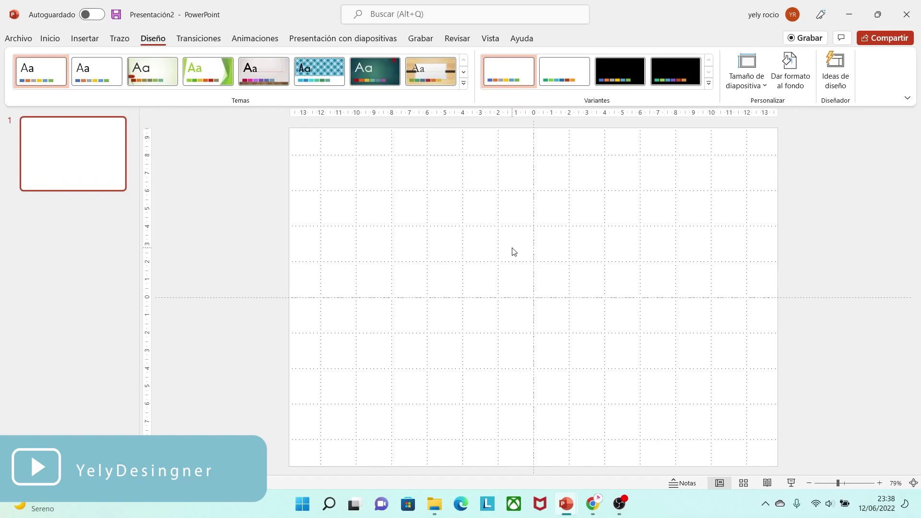
- Insert a plain rectangle shape onto the slide
{"action": "left_click", "coordinate": [85, 39]}
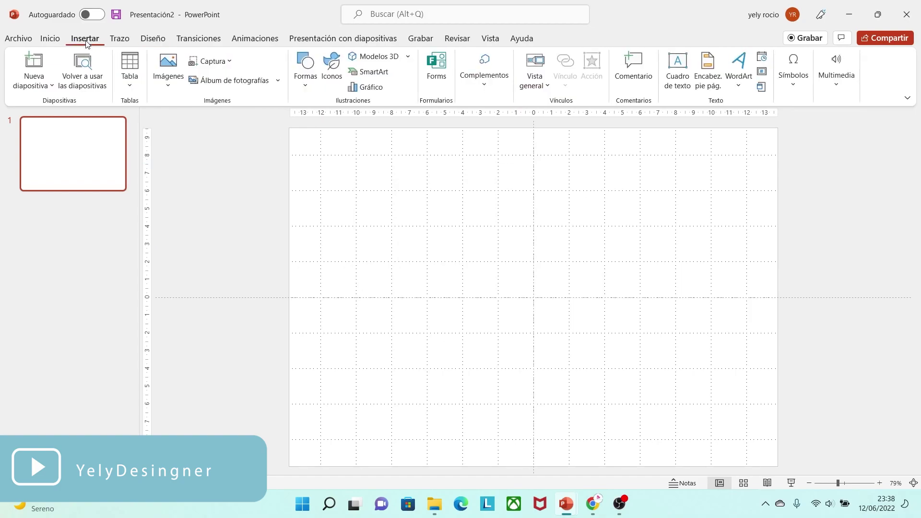
{"action": "left_click", "coordinate": [305, 69]}
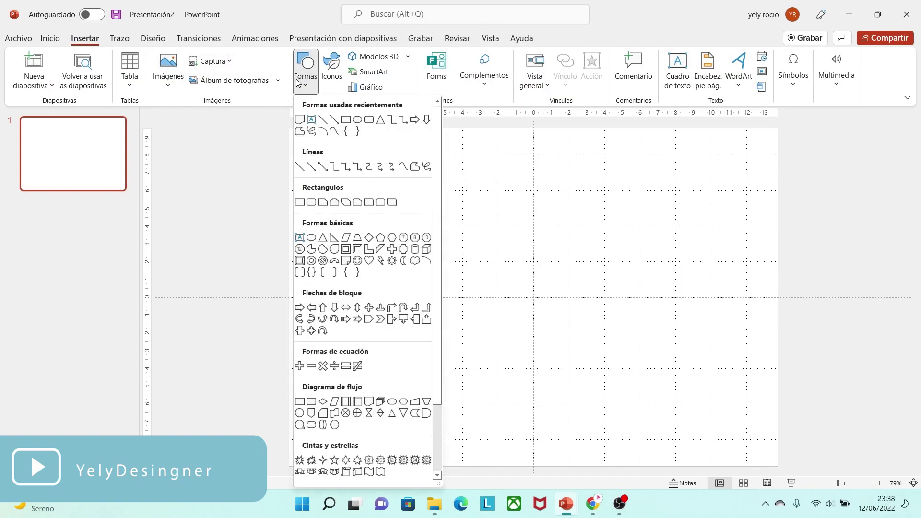
{"action": "left_click", "coordinate": [301, 201]}
{"action": "left_click", "coordinate": [506, 258]}
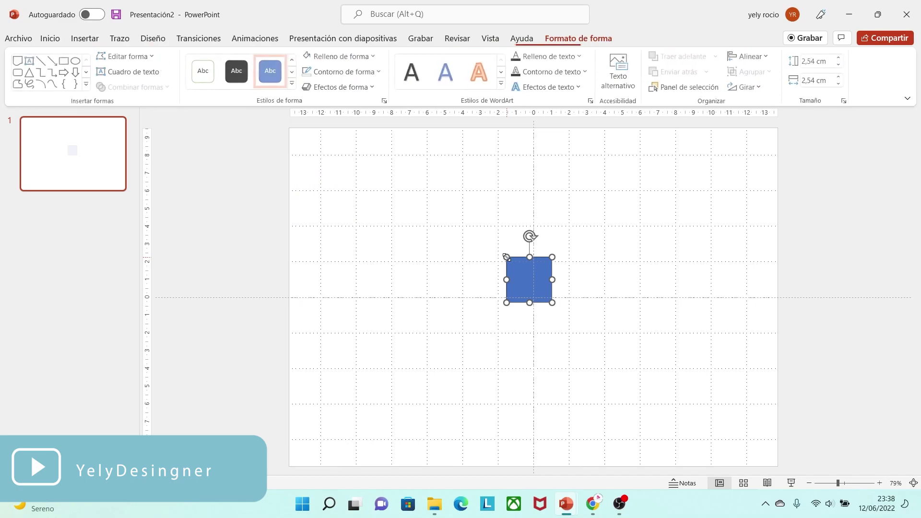
- Resize the rectangle to 12,07 cm tall by 8,26 cm wide and centre it on the slide
{"action": "left_click", "coordinate": [815, 60]}
{"action": "key", "text": "BackSpace"}
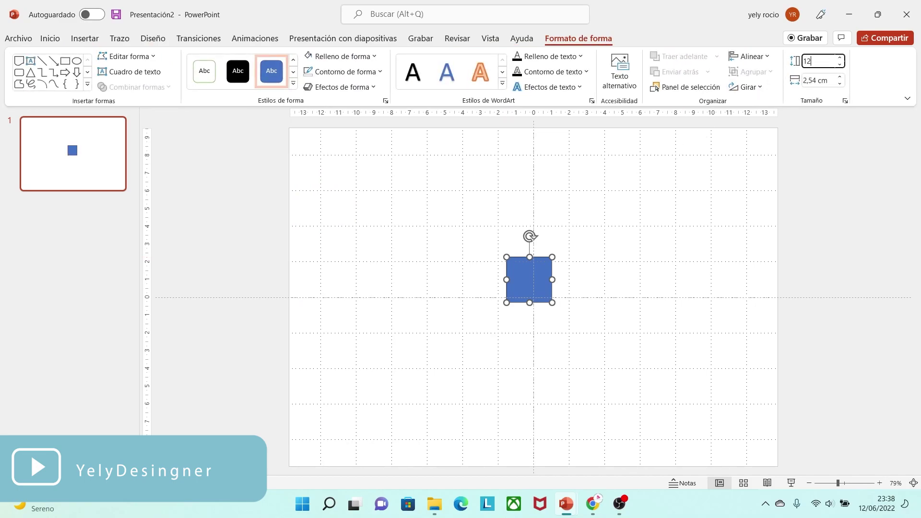
{"action": "key", "text": "Return"}
{"action": "left_click", "coordinate": [820, 83]}
{"action": "key", "text": "BackSpace"}
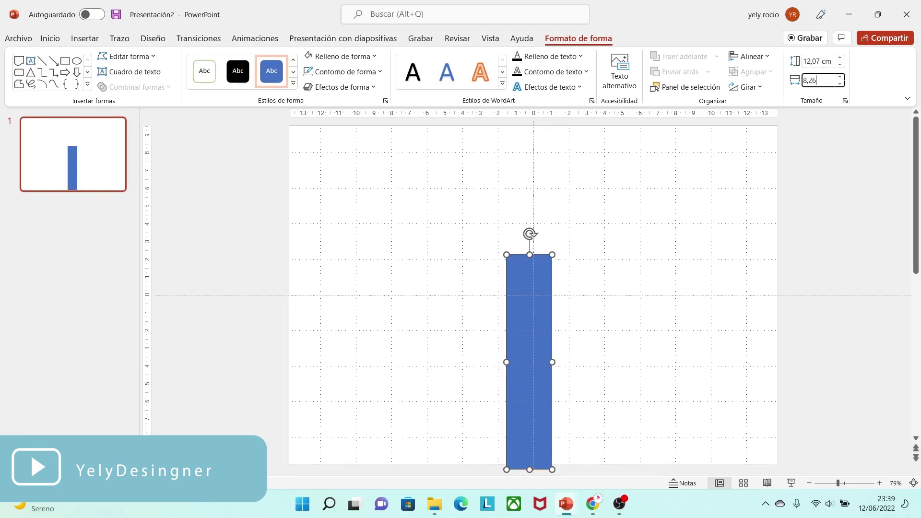
{"action": "key", "text": "Return"}
{"action": "left_click", "coordinate": [718, 235]}
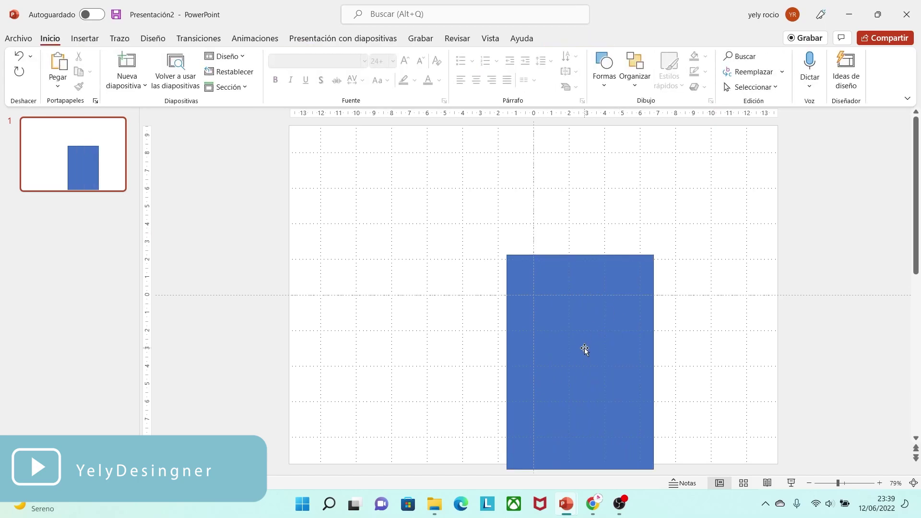
{"action": "left_click_drag", "start_coordinate": [584, 350], "coordinate": [538, 291]}
{"action": "left_click", "coordinate": [640, 272]}
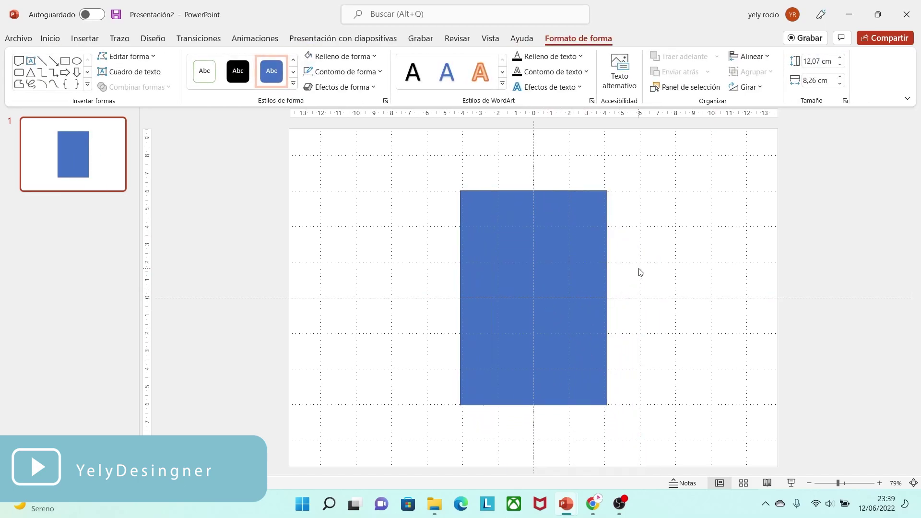
- Insert an oval shape beside the rectangle
{"action": "left_click", "coordinate": [85, 38]}
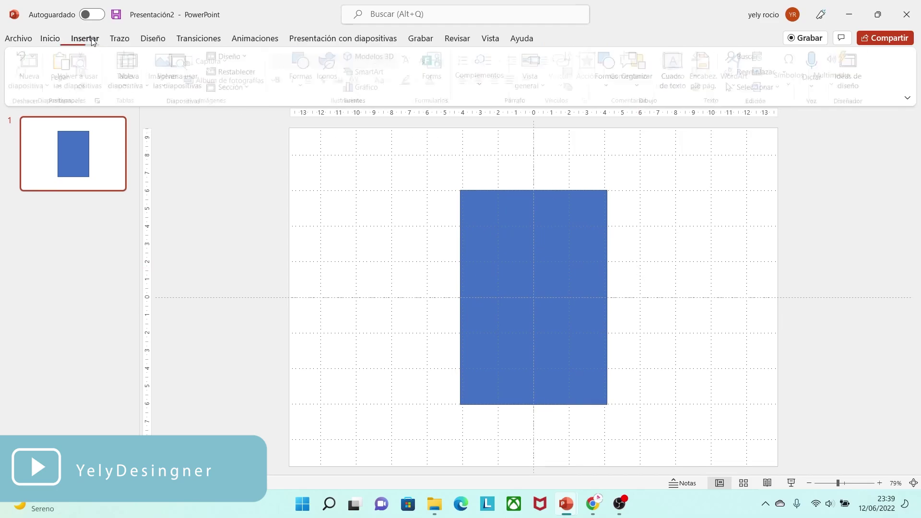
{"action": "left_click", "coordinate": [306, 70]}
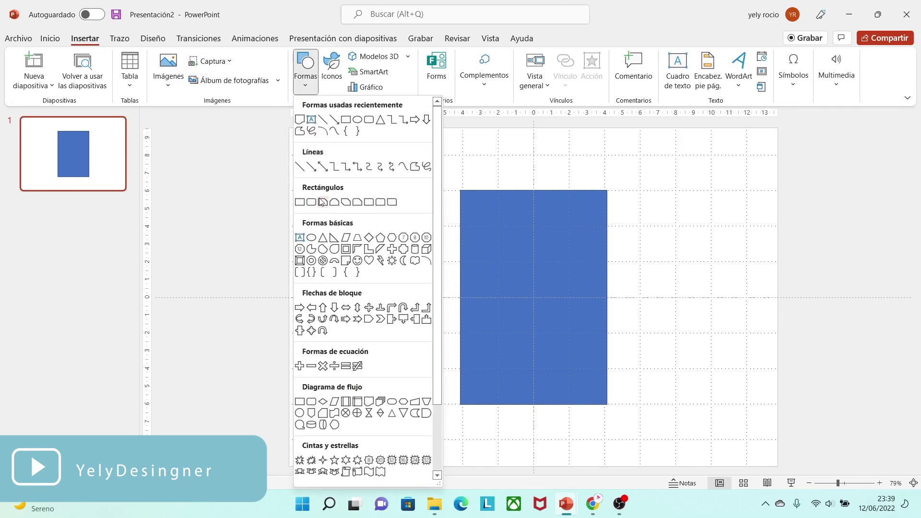
{"action": "left_click", "coordinate": [314, 241]}
{"action": "left_click", "coordinate": [647, 227]}
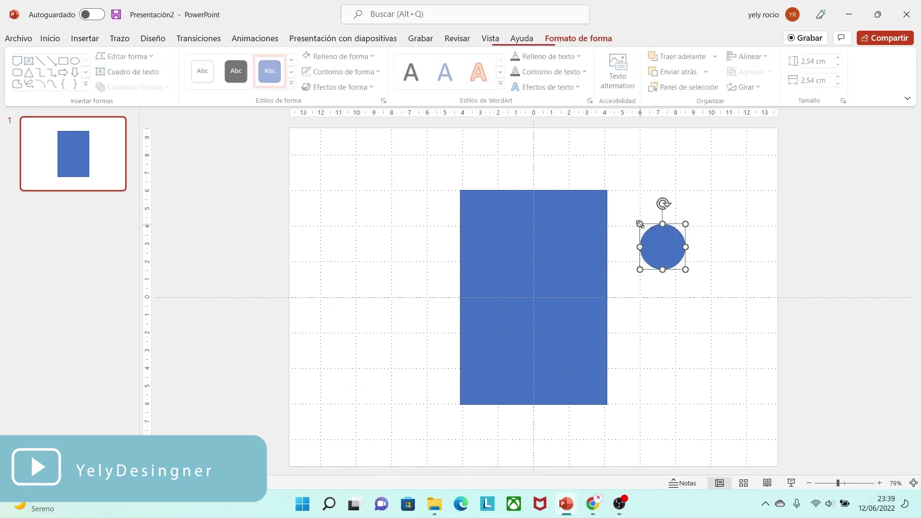
- Size the circle to 0,55 × 0,55 cm and place it at the rectangle's top centre
{"action": "left_click", "coordinate": [814, 67]}
{"action": "type", "text": "0"}
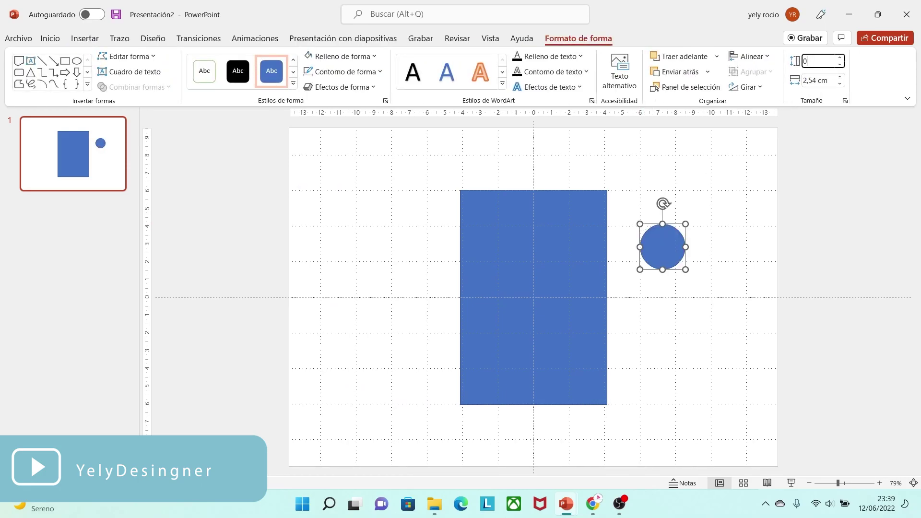
{"action": "type", "text": ",55"}
{"action": "key", "text": "Return"}
{"action": "left_click", "coordinate": [812, 82]}
{"action": "key", "text": "BackSpace"}
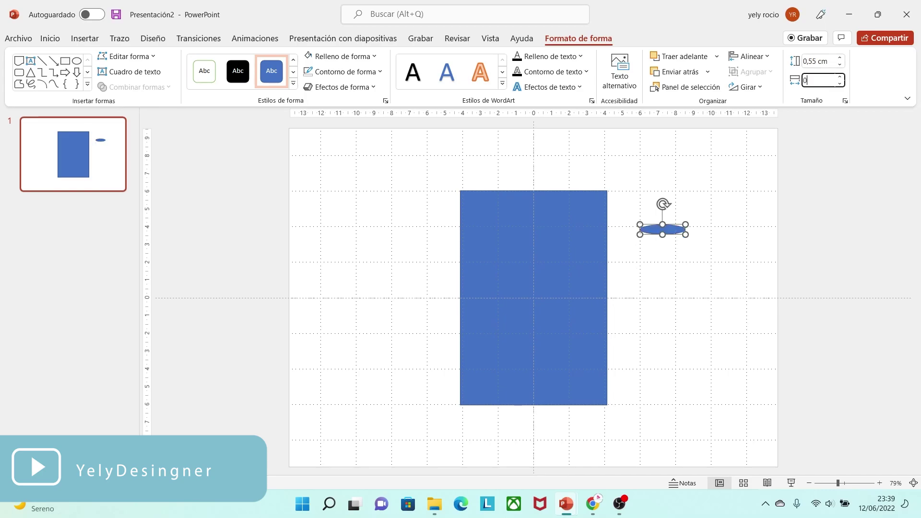
{"action": "left_click", "coordinate": [737, 281]}
{"action": "left_click_drag", "start_coordinate": [644, 230], "coordinate": [604, 206]}
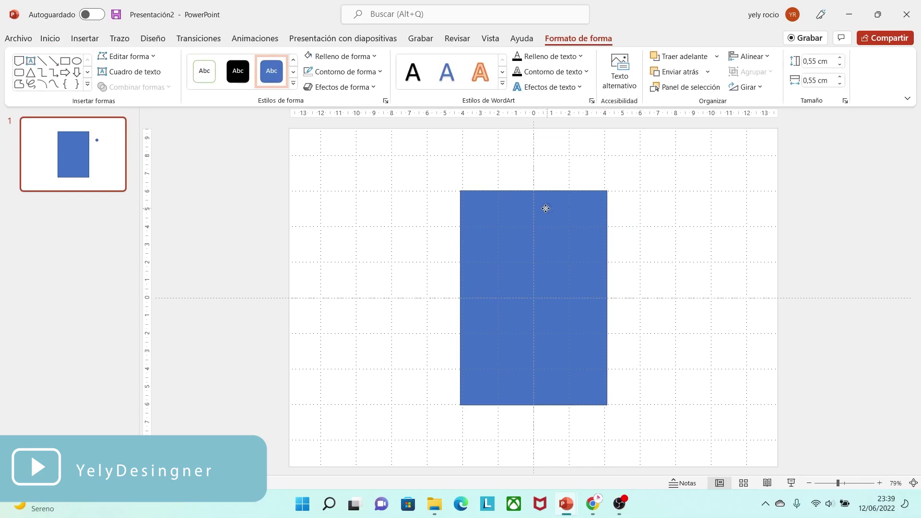
{"action": "left_click_drag", "start_coordinate": [534, 202], "coordinate": [535, 202]}
{"action": "left_click", "coordinate": [656, 238]}
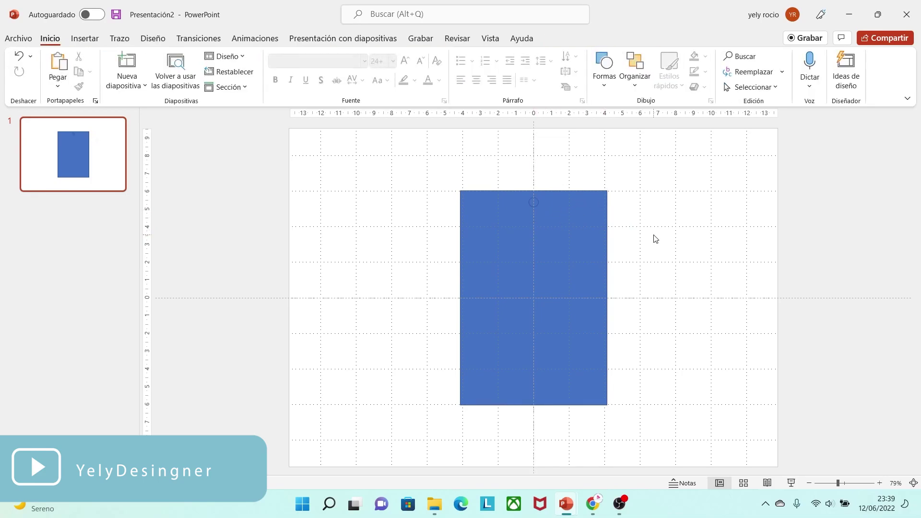
{"action": "left_click", "coordinate": [539, 357]}
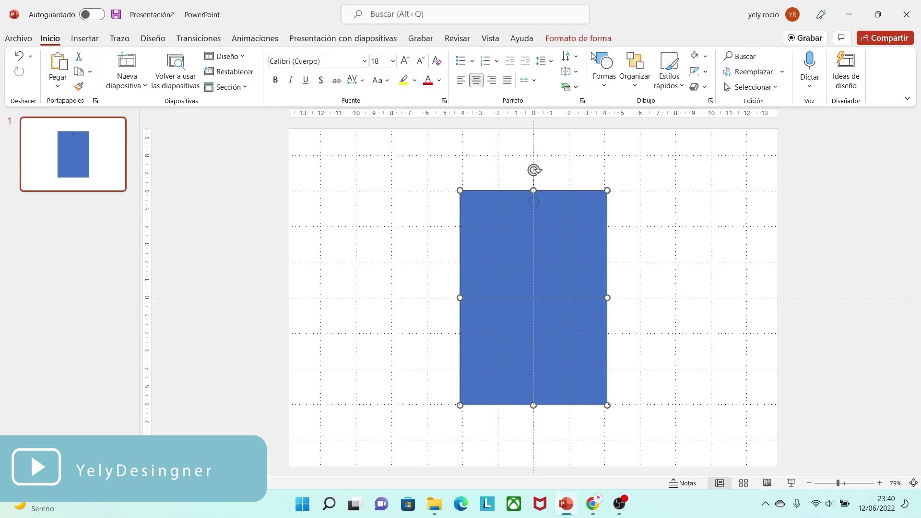
- Fill the rectangle with the fondo19-01 floral picture
{"action": "left_click", "coordinate": [578, 39]}
{"action": "left_click", "coordinate": [342, 56]}
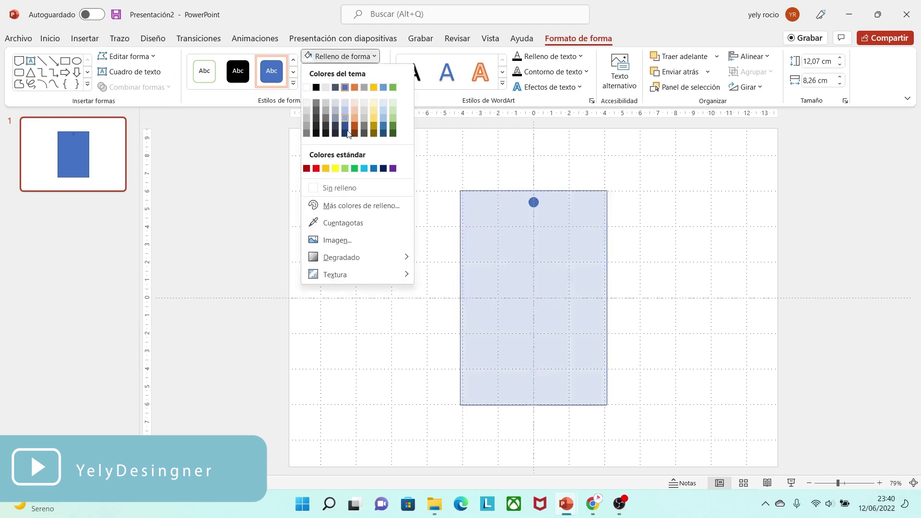
{"action": "left_click", "coordinate": [337, 240]}
{"action": "left_click", "coordinate": [319, 216]}
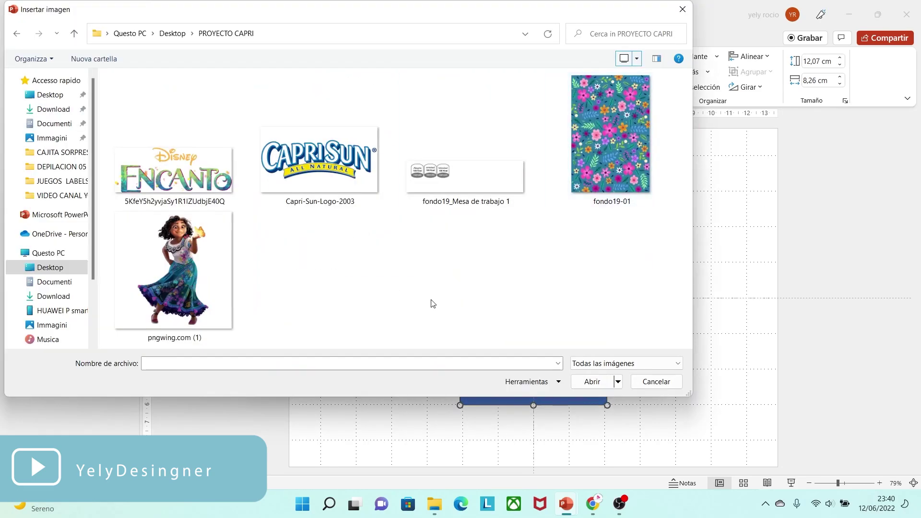
{"action": "left_click", "coordinate": [616, 151]}
{"action": "left_click", "coordinate": [588, 384]}
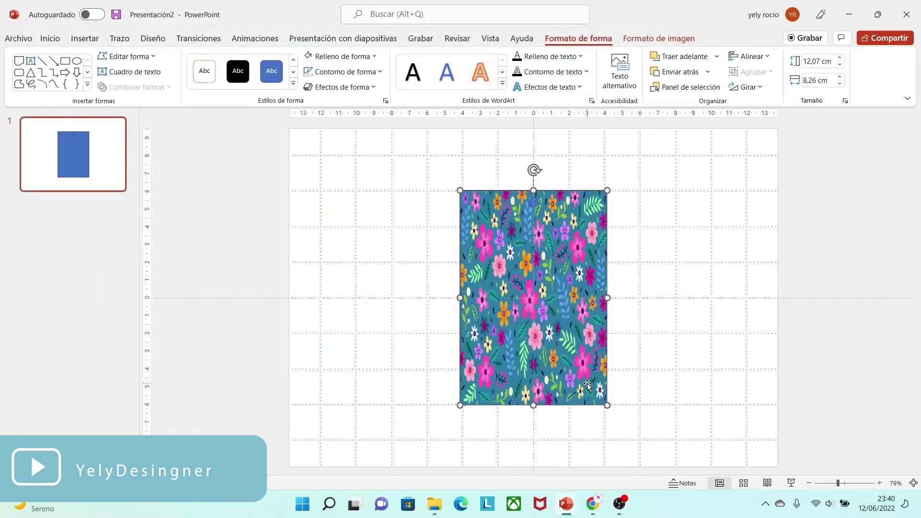
- Crop the floral fill so the flower pattern appears larger inside the rectangle
{"action": "left_click", "coordinate": [675, 40]}
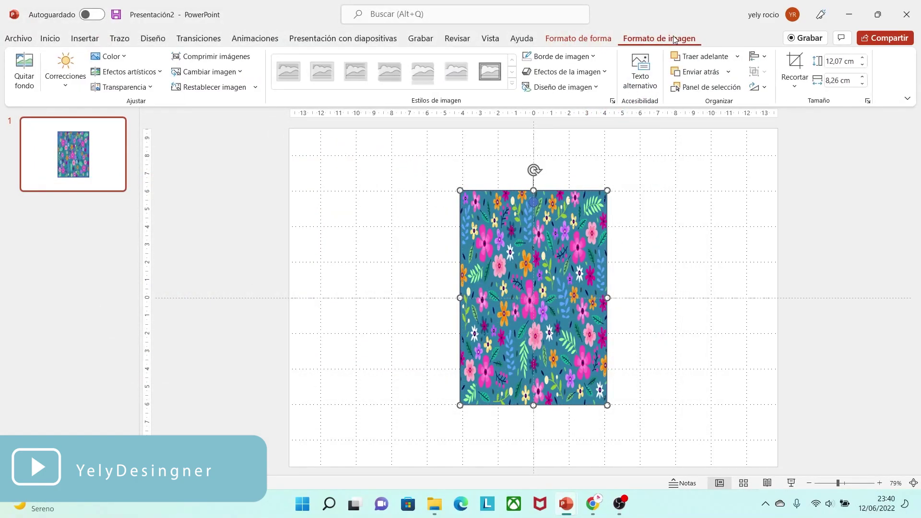
{"action": "left_click", "coordinate": [794, 65]}
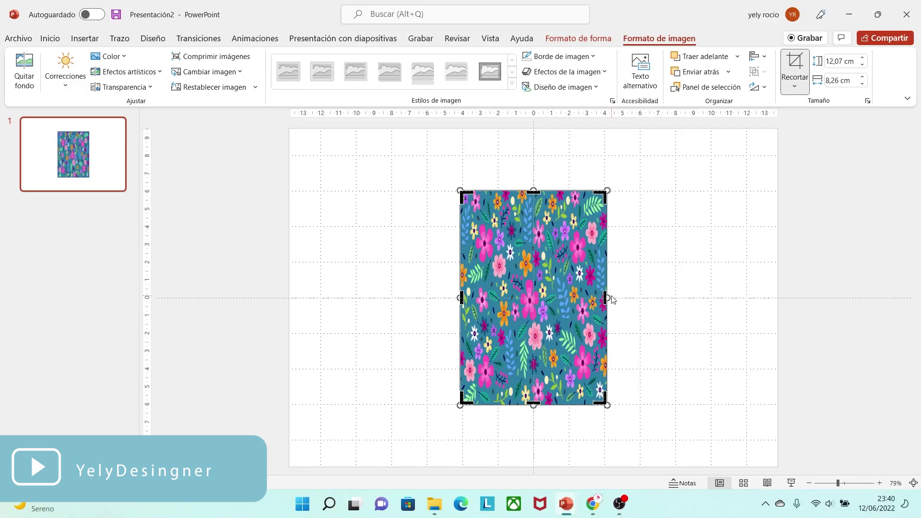
{"action": "left_click_drag", "start_coordinate": [610, 296], "coordinate": [802, 309]}
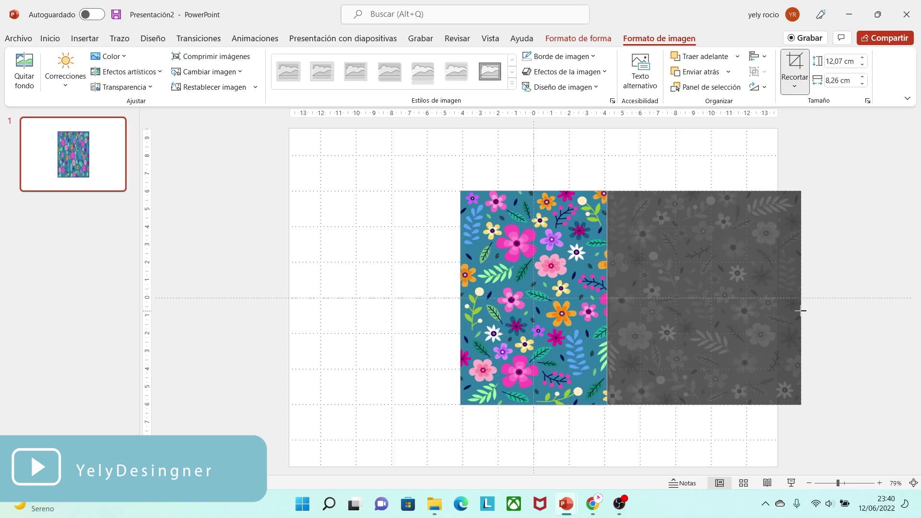
{"action": "left_click", "coordinate": [397, 334]}
- Set the floral picture's outline to Sin contorno
{"action": "left_click", "coordinate": [511, 316]}
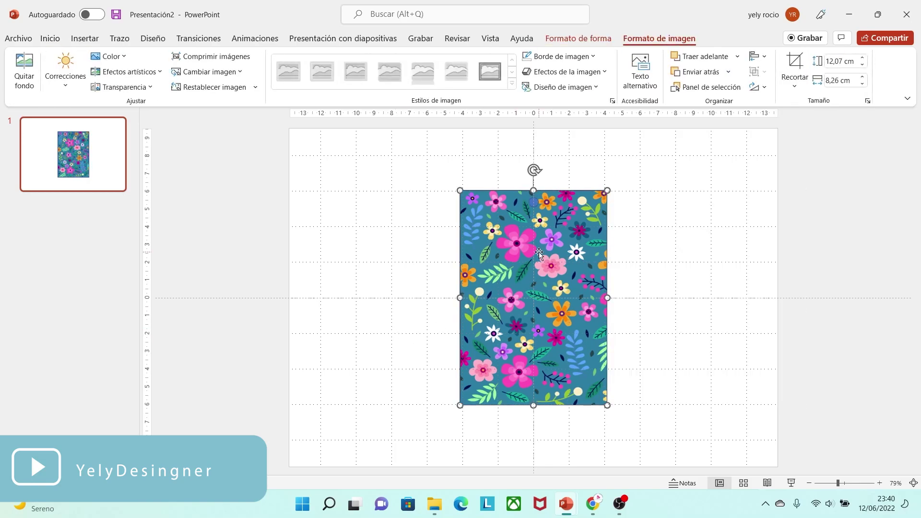
{"action": "left_click", "coordinate": [578, 38]}
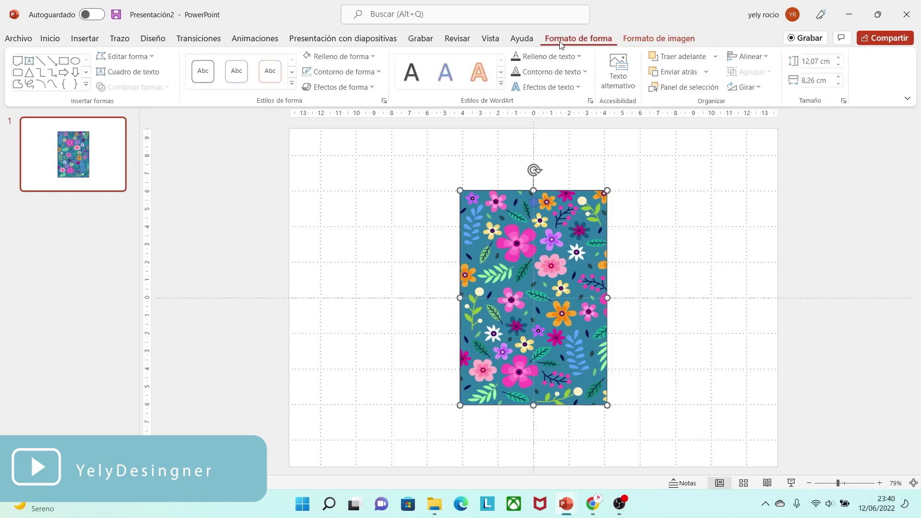
{"action": "left_click", "coordinate": [349, 75]}
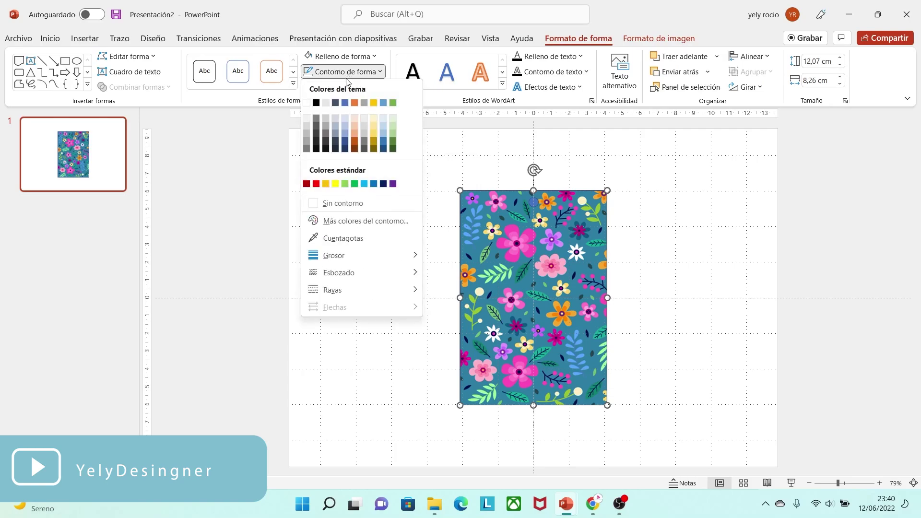
{"action": "left_click", "coordinate": [341, 203]}
- Make the small circle white with no outline
{"action": "left_click", "coordinate": [630, 206]}
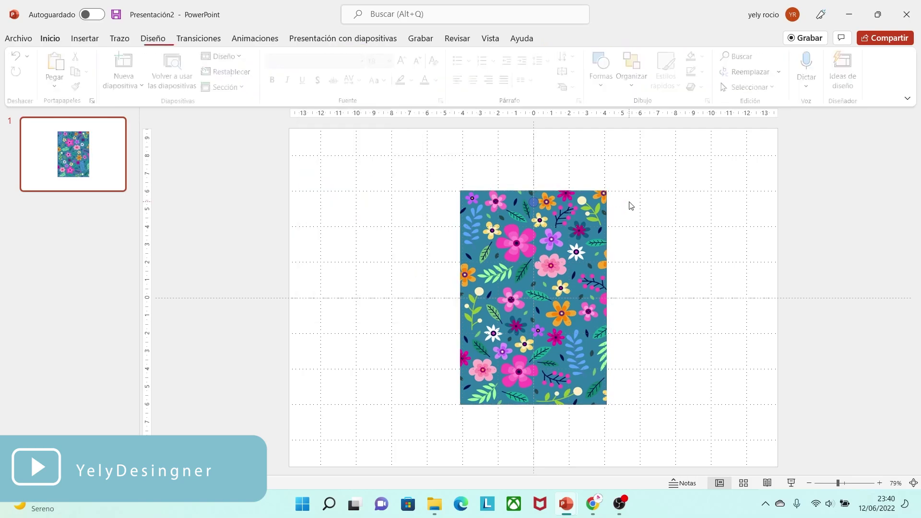
{"action": "double_click", "coordinate": [533, 202]}
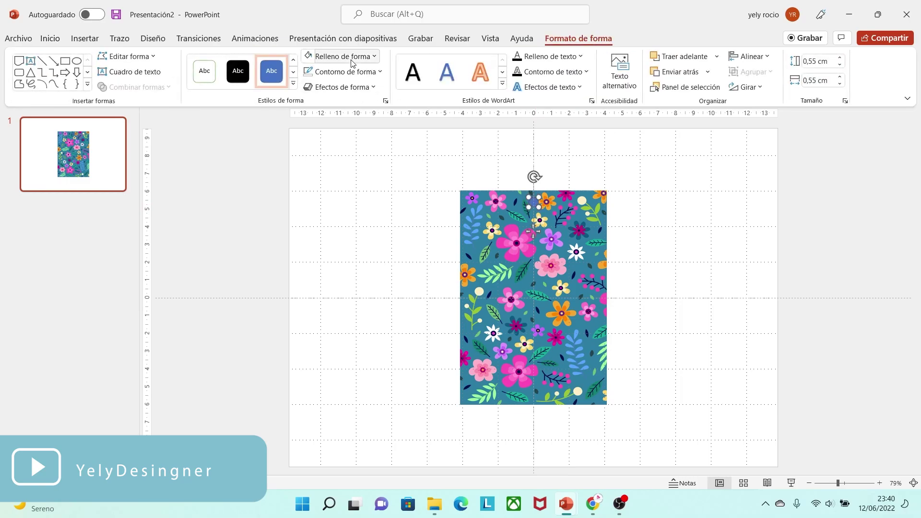
{"action": "left_click", "coordinate": [344, 56]}
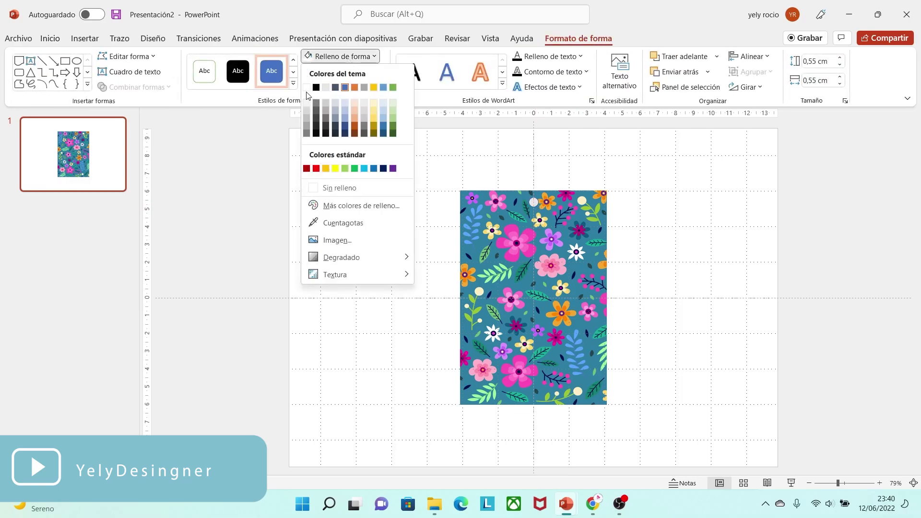
{"action": "left_click", "coordinate": [307, 87]}
{"action": "left_click", "coordinate": [343, 71]}
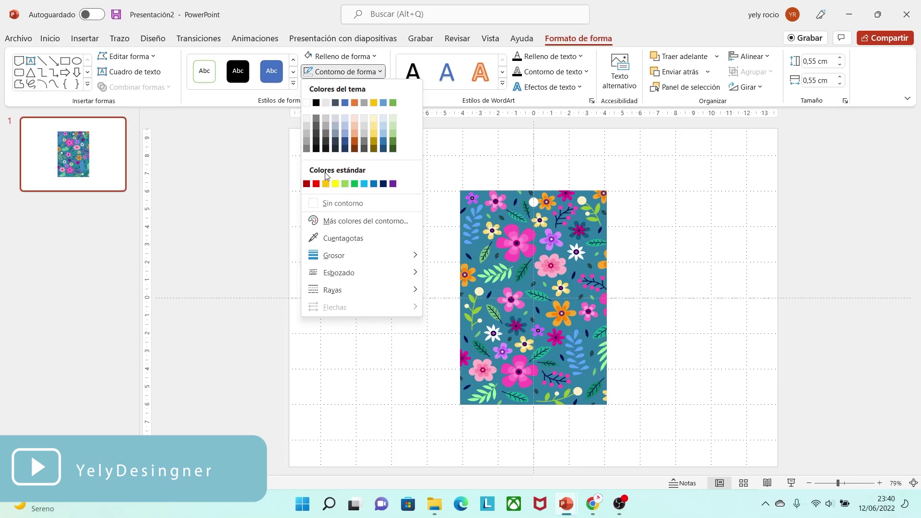
{"action": "left_click", "coordinate": [329, 203]}
- Start inserting a picture into the slide
{"action": "left_click", "coordinate": [693, 278]}
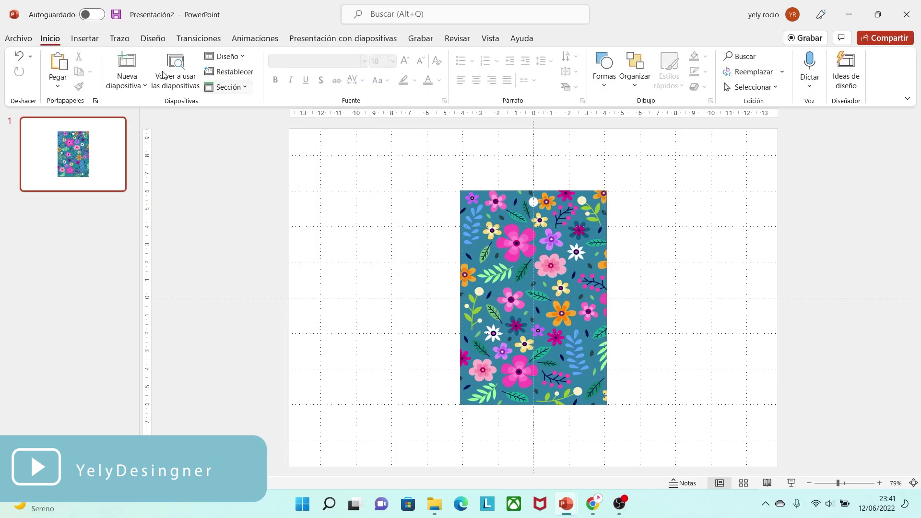
{"action": "left_click", "coordinate": [84, 38]}
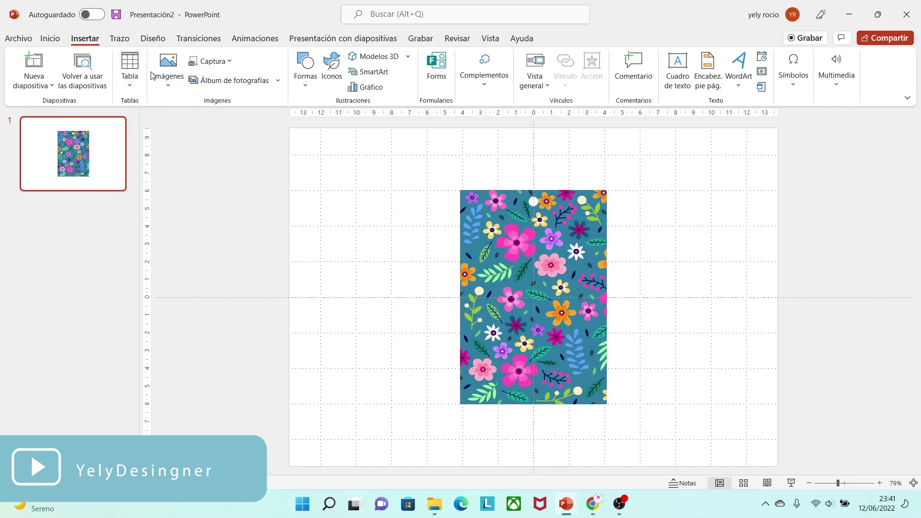
{"action": "left_click", "coordinate": [167, 82]}
- Insert the Capri-Sun-Logo-2003 and pngwing.com (1) images from this device together
{"action": "left_click", "coordinate": [184, 122]}
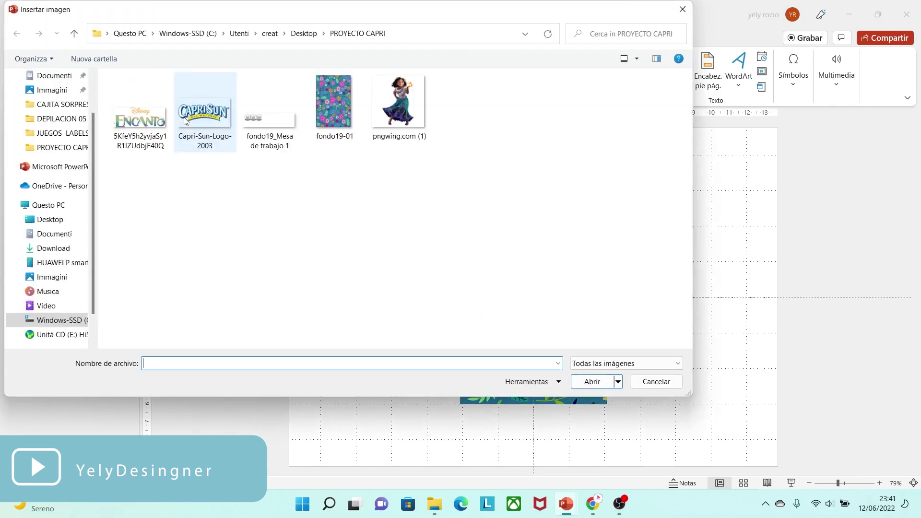
{"action": "left_click", "coordinate": [218, 124]}
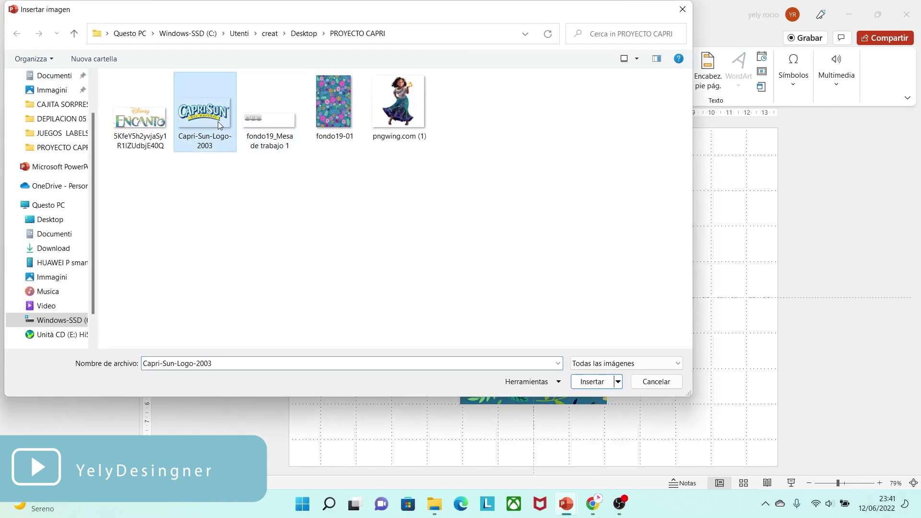
{"action": "left_click", "coordinate": [398, 121], "text": "ctrl"}
{"action": "left_click", "coordinate": [583, 386]}
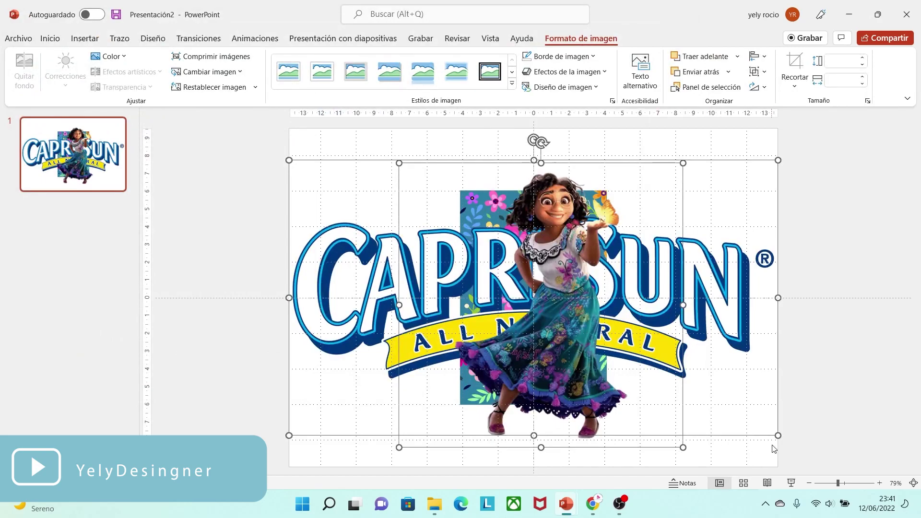
- Shrink the Capri-Sun logo and place it at the top of the floral panel
{"action": "left_click_drag", "start_coordinate": [777, 436], "coordinate": [600, 336]}
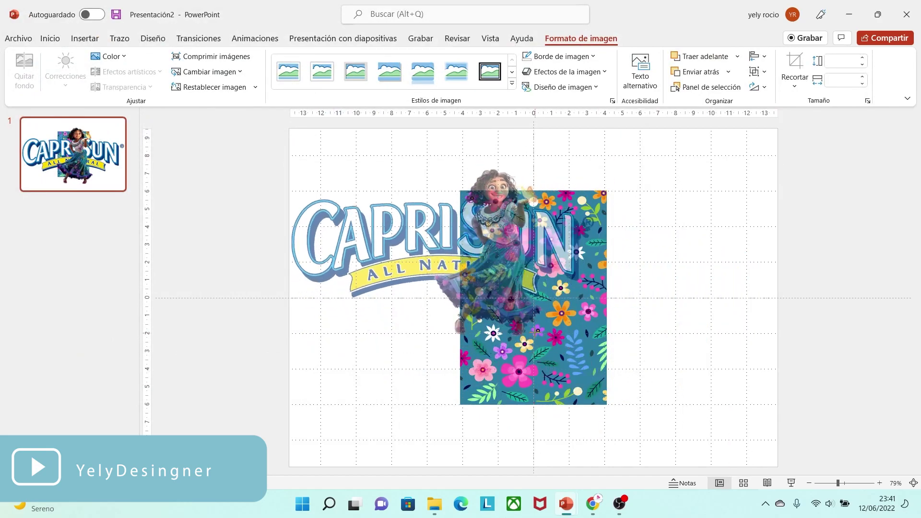
{"action": "left_click", "coordinate": [681, 373]}
{"action": "left_click_drag", "start_coordinate": [499, 269], "coordinate": [683, 324]}
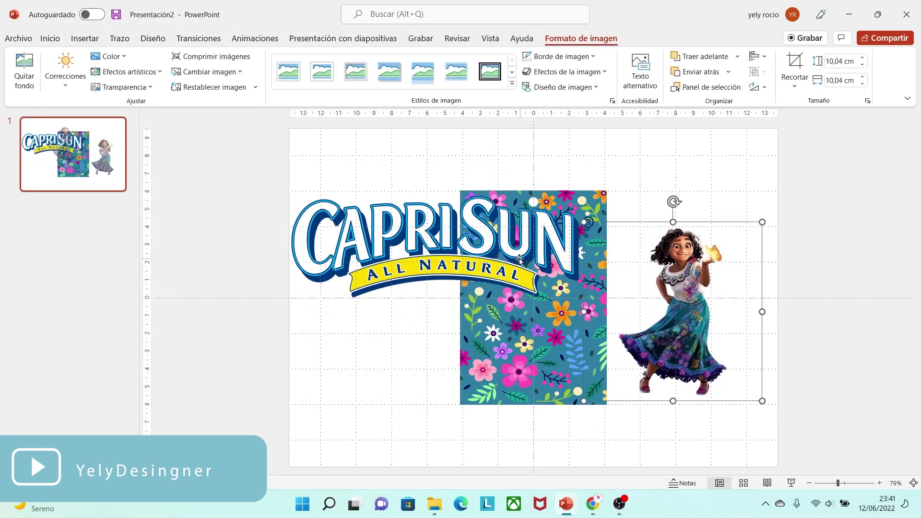
{"action": "left_click", "coordinate": [568, 297]}
{"action": "left_click_drag", "start_coordinate": [586, 331], "coordinate": [547, 226]}
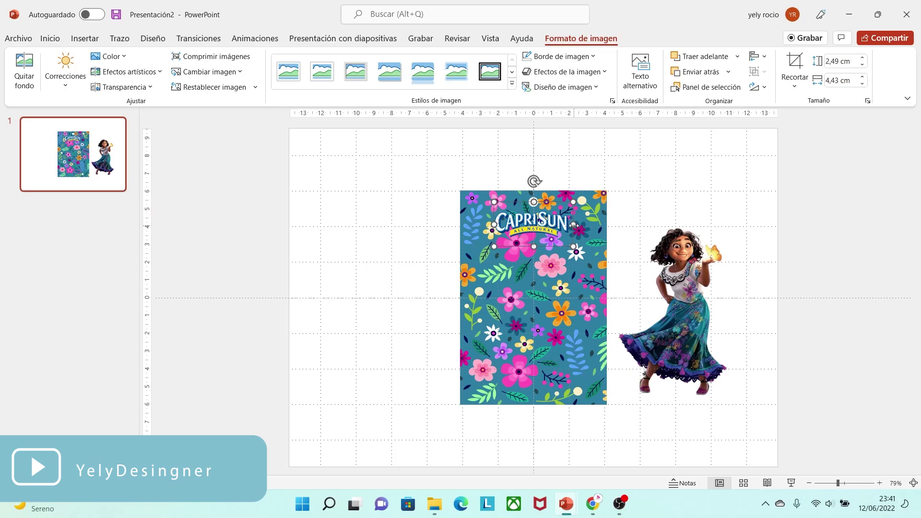
- Move the girl figure onto the floral panel below the logo
{"action": "left_click", "coordinate": [755, 333]}
{"action": "left_click_drag", "start_coordinate": [692, 325], "coordinate": [537, 337]}
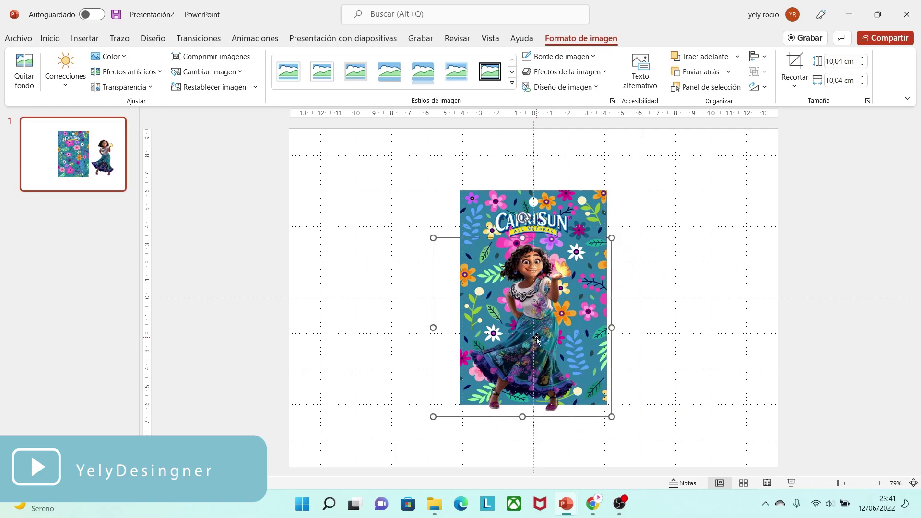
{"action": "left_click", "coordinate": [651, 360]}
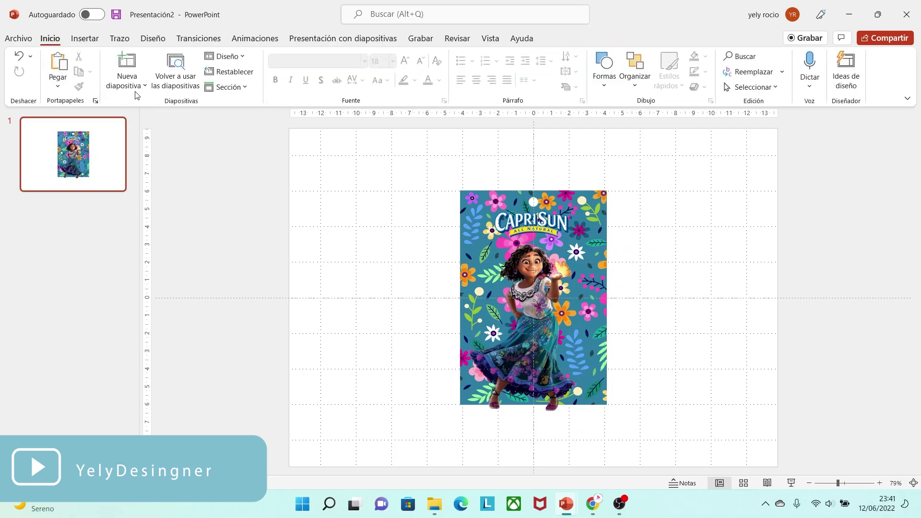
- Draw a wavy-edged flowchart document shape beside the label
{"action": "left_click", "coordinate": [84, 39]}
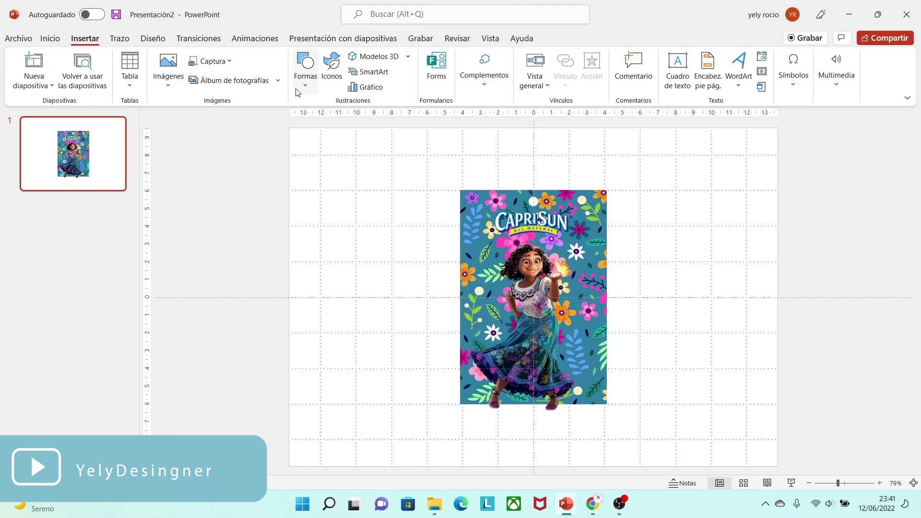
{"action": "left_click", "coordinate": [305, 70]}
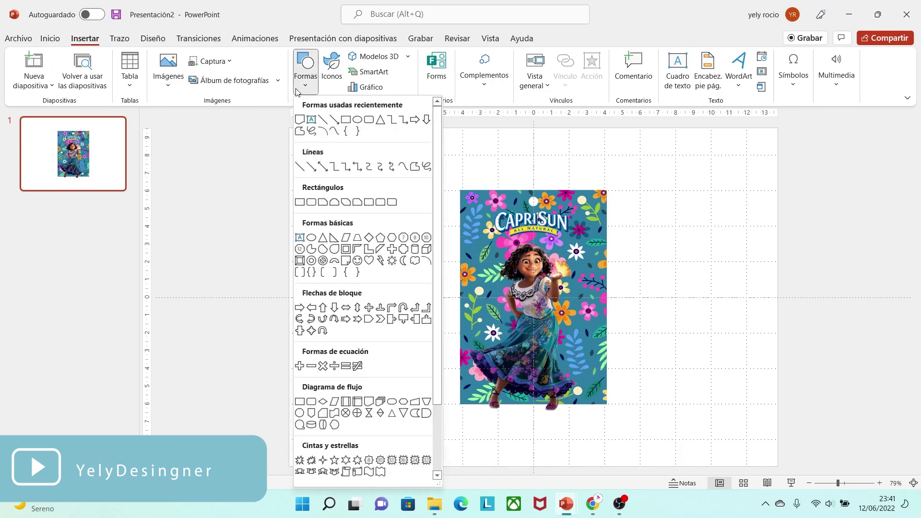
{"action": "left_click", "coordinate": [370, 402]}
{"action": "left_click_drag", "start_coordinate": [634, 298], "coordinate": [680, 328]}
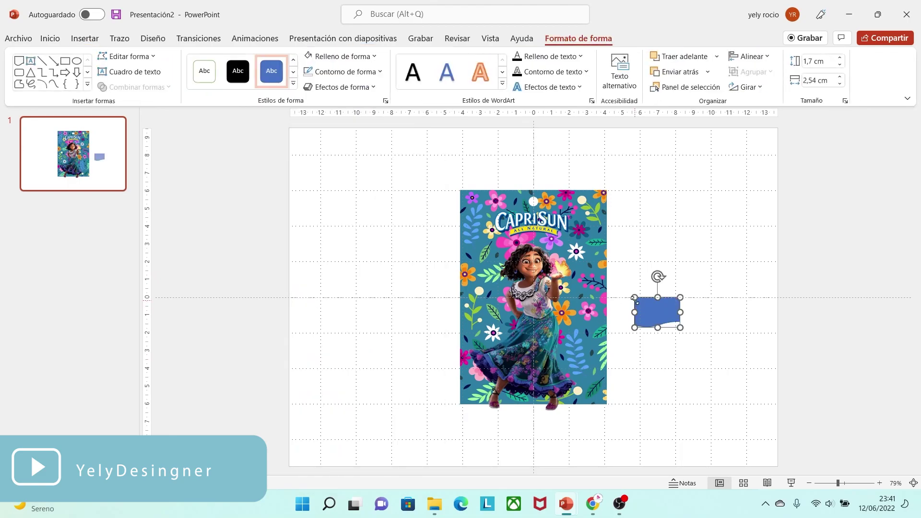
- Size the wave shape to 3,8 cm tall by 8,26 cm wide
{"action": "left_click", "coordinate": [822, 61]}
{"action": "key", "text": "BackSpace"}
{"action": "left_click", "coordinate": [825, 82]}
{"action": "type", "text": "8,26"}
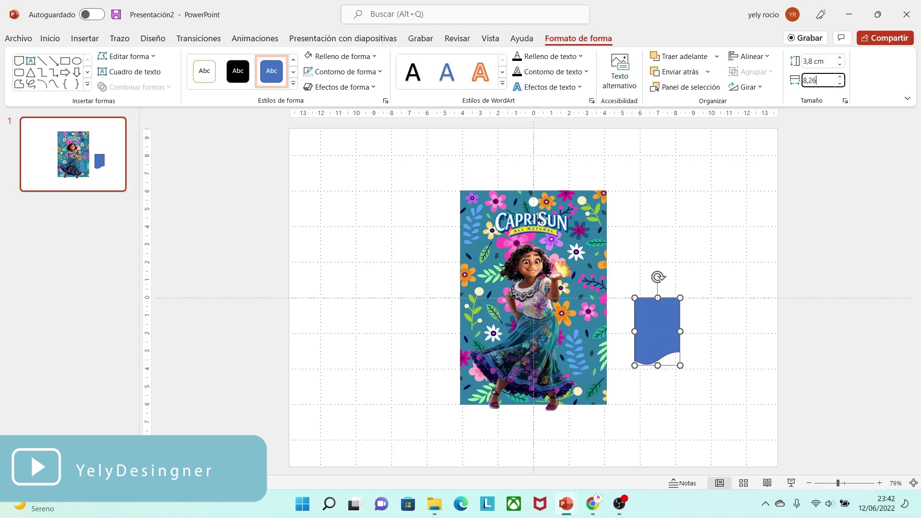
{"action": "left_click", "coordinate": [733, 160]}
{"action": "left_click", "coordinate": [711, 329]}
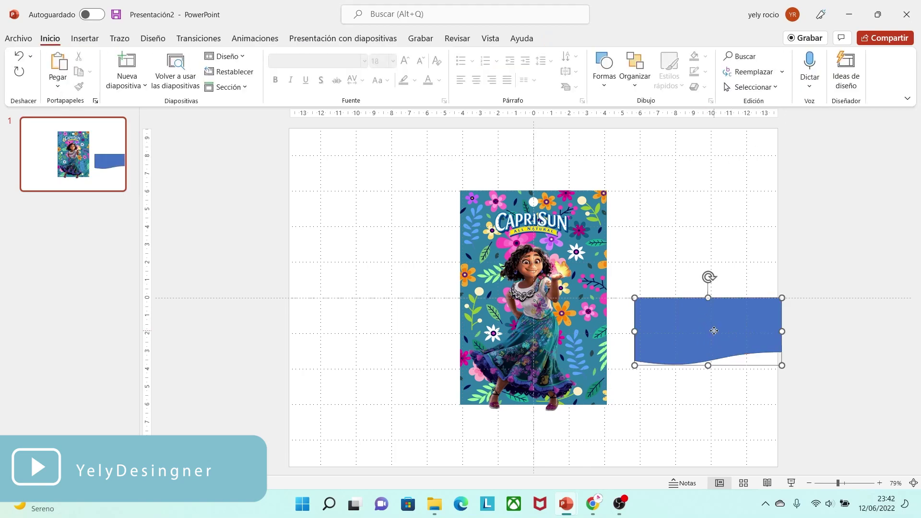
{"action": "left_click_drag", "start_coordinate": [711, 330], "coordinate": [664, 329]}
- Flip the wave shape vertically, move it over the label's bottom, and remove its outline
{"action": "left_click", "coordinate": [748, 87]}
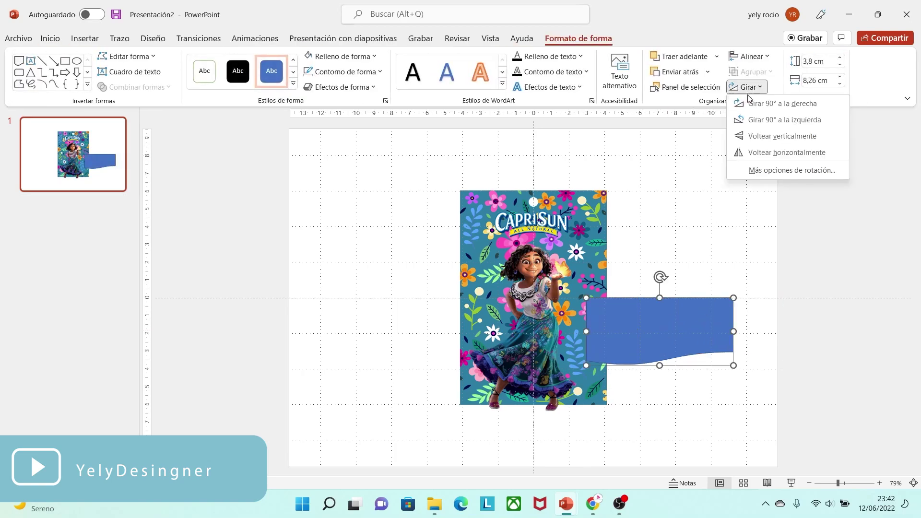
{"action": "left_click", "coordinate": [749, 136]}
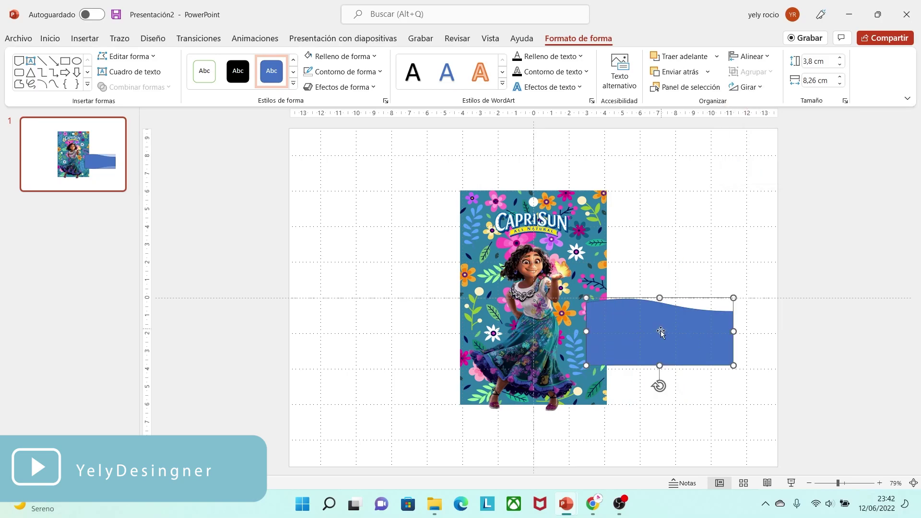
{"action": "left_click_drag", "start_coordinate": [658, 338], "coordinate": [532, 380]}
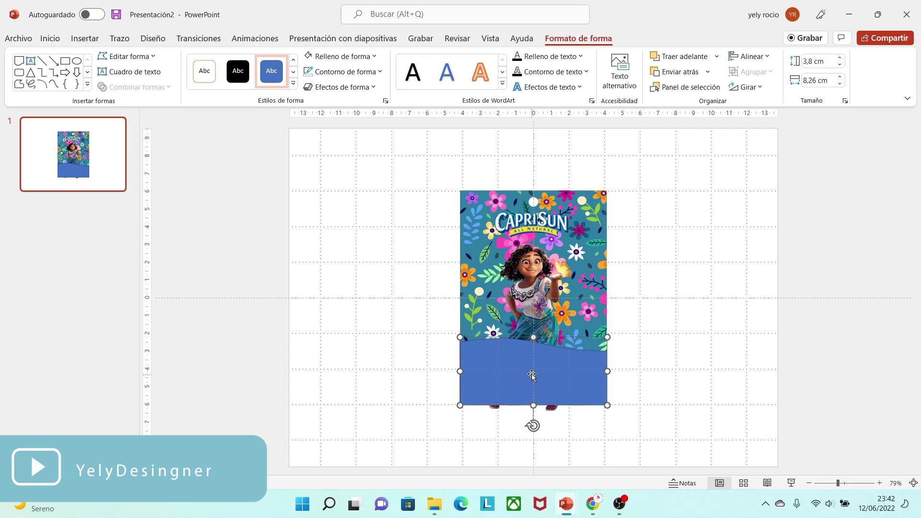
{"action": "left_click", "coordinate": [357, 72]}
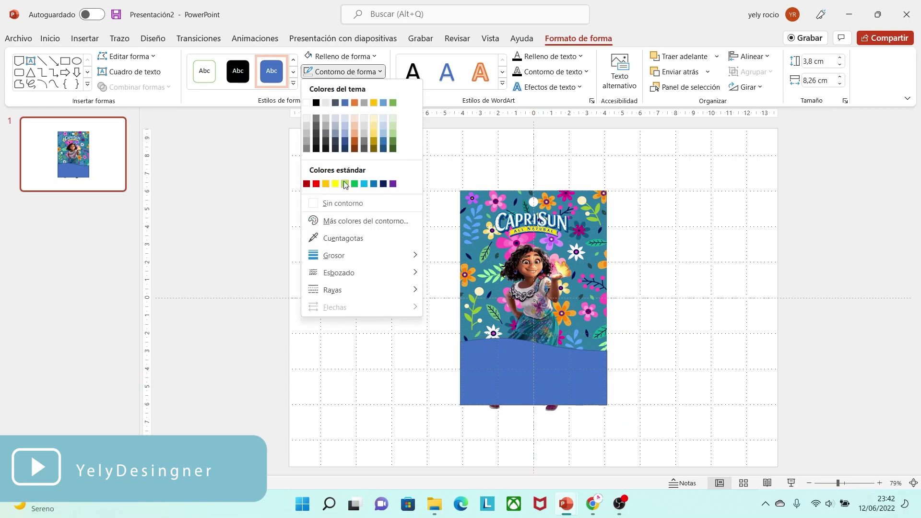
{"action": "left_click", "coordinate": [339, 205]}
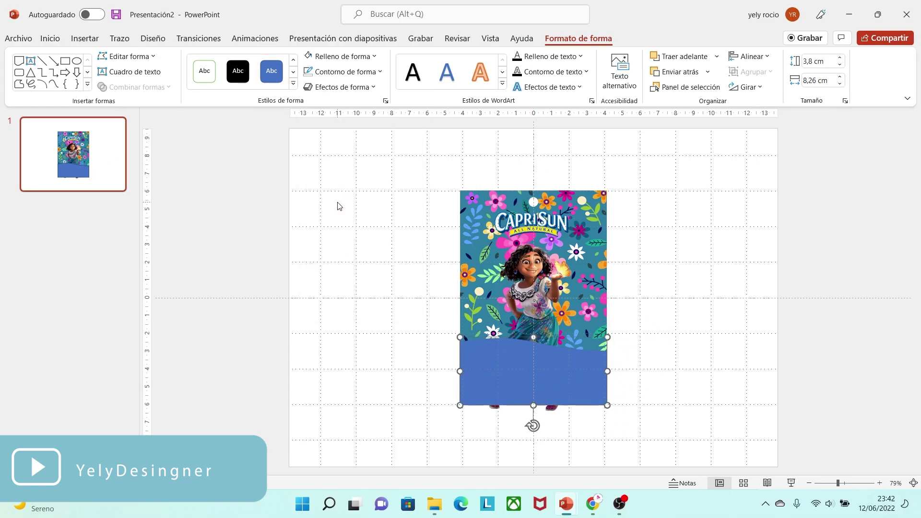
- Enlarge the girl figure and reposition it over the label
{"action": "left_click", "coordinate": [536, 284]}
{"action": "mouse_move", "coordinate": [546, 269]}
{"action": "left_mouse_down"}
{"action": "mouse_move", "coordinate": [537, 278]}
{"action": "mouse_move", "coordinate": [534, 270]}
{"action": "left_mouse_up"}
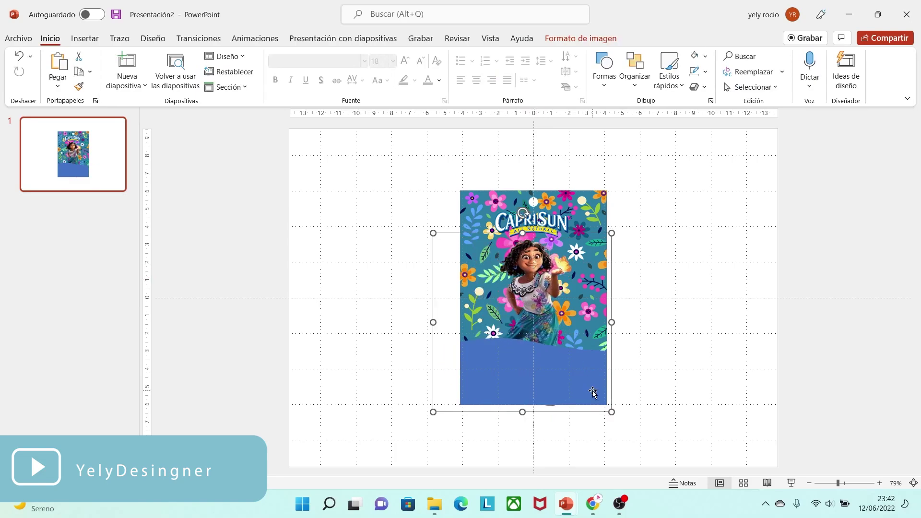
{"action": "left_click_drag", "start_coordinate": [612, 413], "coordinate": [649, 444]}
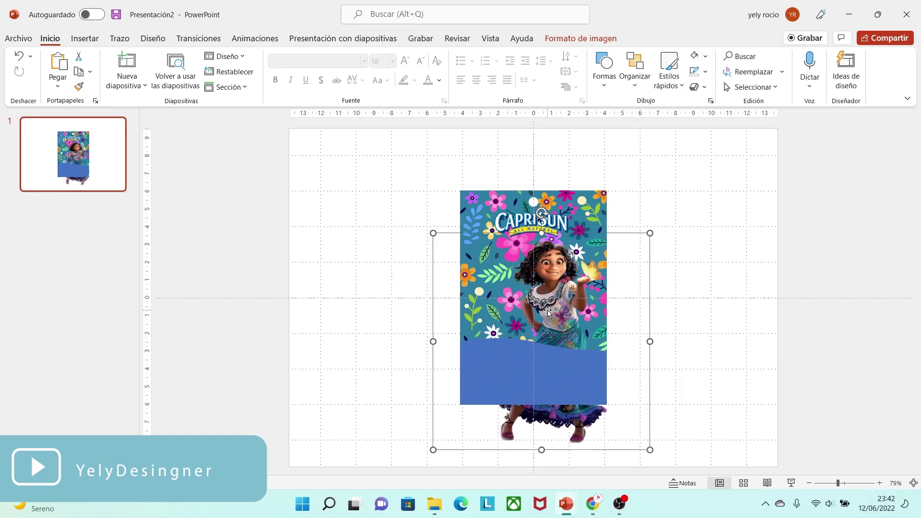
{"action": "left_click_drag", "start_coordinate": [547, 304], "coordinate": [534, 301]}
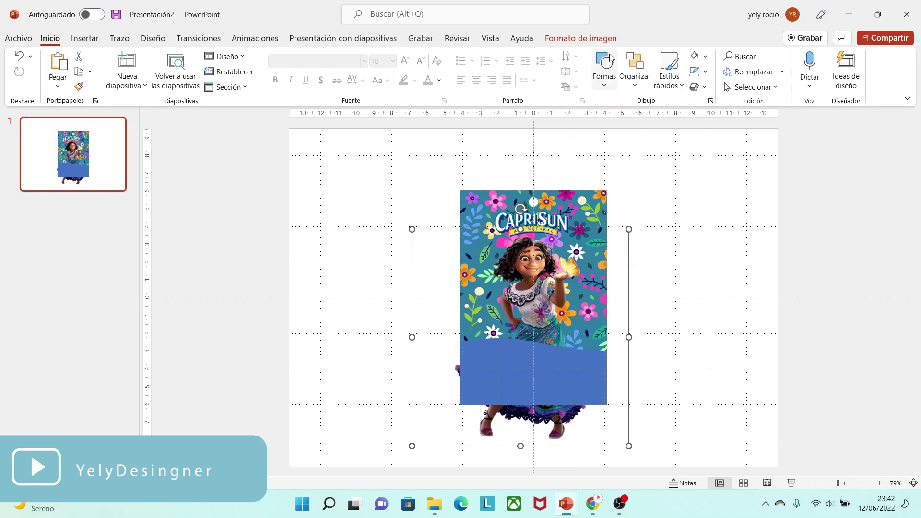
- Crop the figure's bottom up to the blue wave, leaving it 7,02 cm tall
{"action": "left_click", "coordinate": [580, 38]}
{"action": "left_click", "coordinate": [785, 69]}
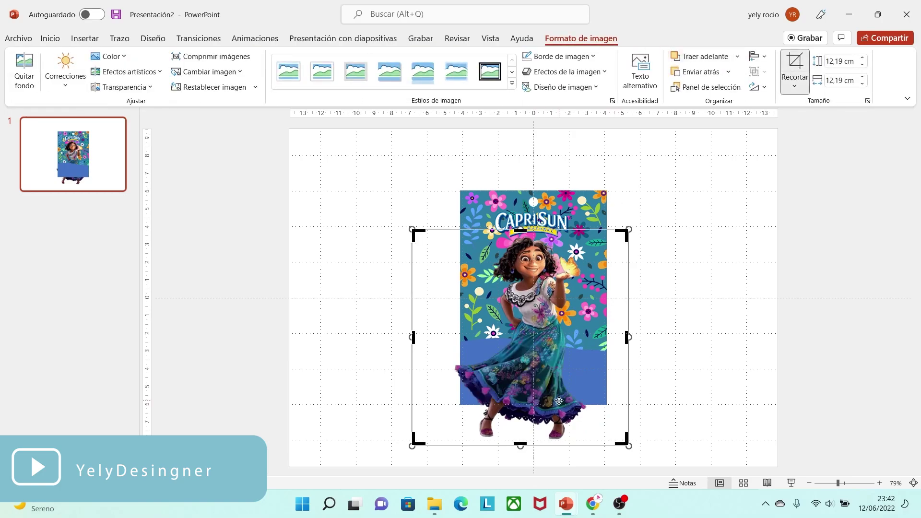
{"action": "left_click_drag", "start_coordinate": [520, 444], "coordinate": [543, 354]}
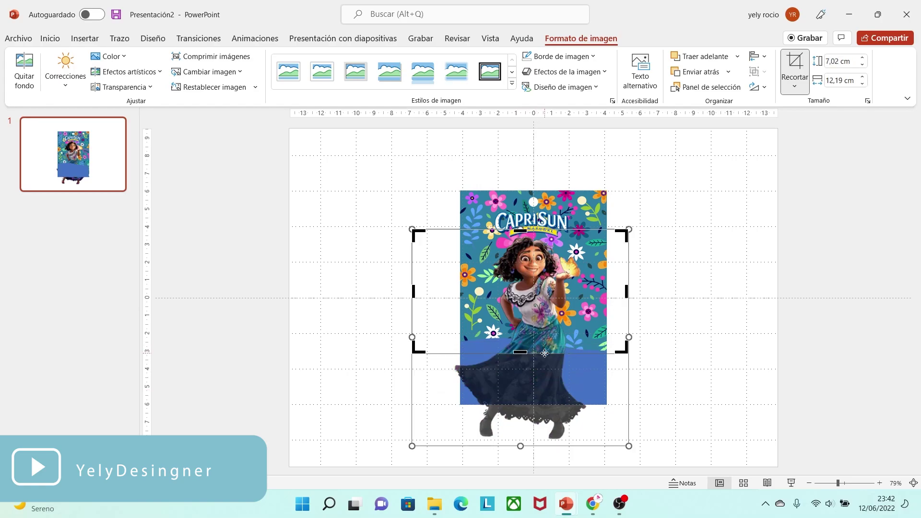
{"action": "left_click", "coordinate": [697, 379]}
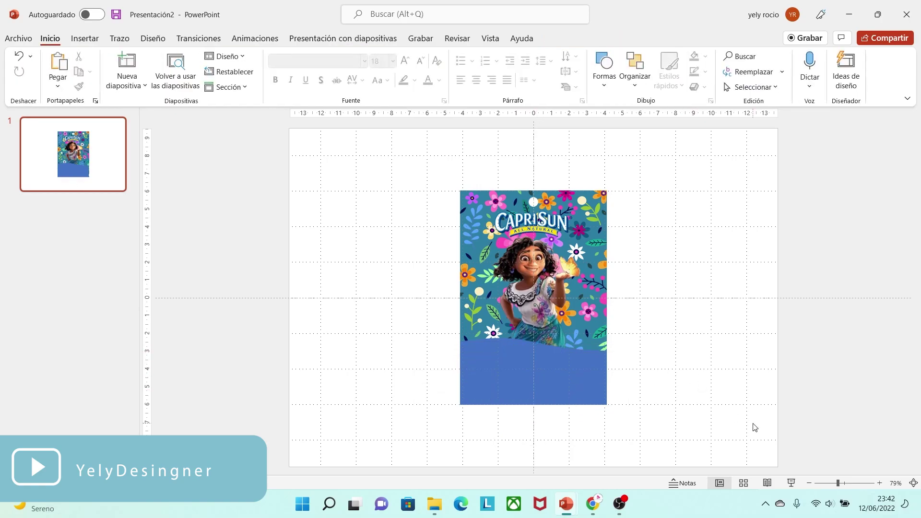
{"action": "left_click", "coordinate": [846, 483]}
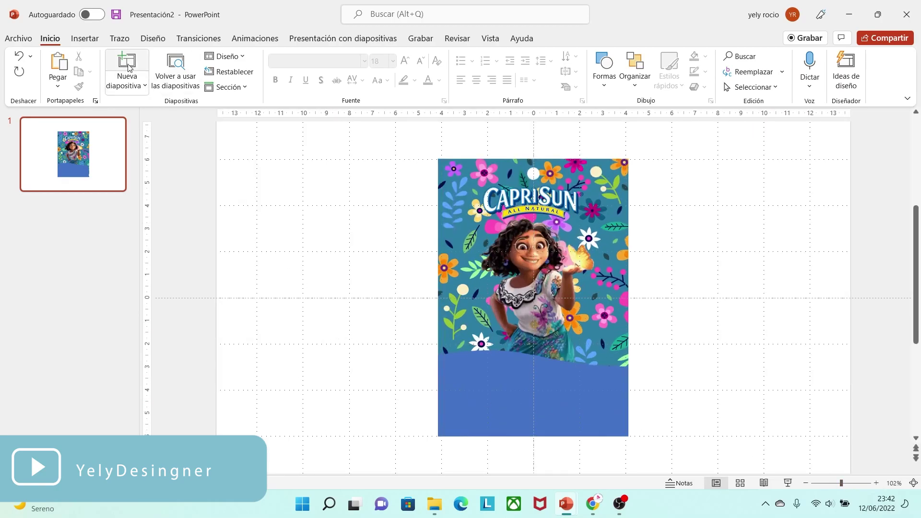
- Insert the fondo19_Mesa de trabajo 1 and Encanto images from this device onto the slide
{"action": "left_click", "coordinate": [90, 40]}
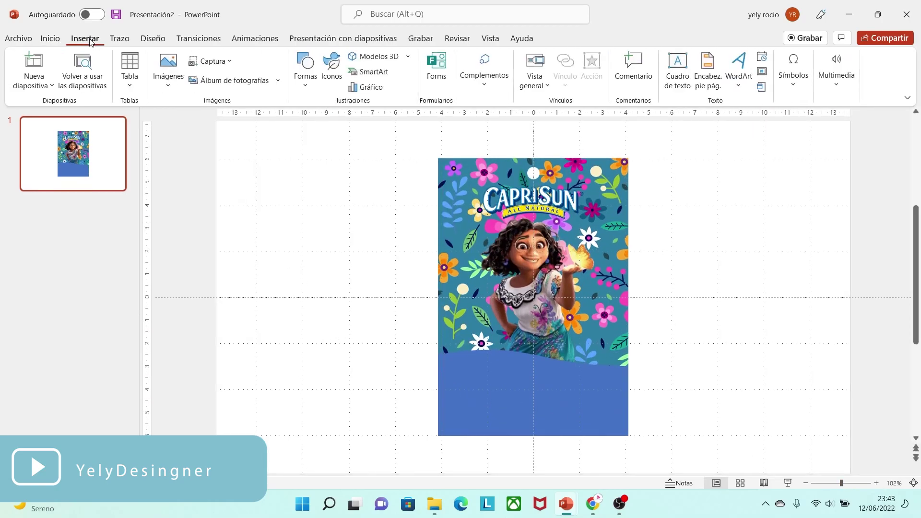
{"action": "left_click", "coordinate": [168, 79]}
{"action": "left_click", "coordinate": [179, 126]}
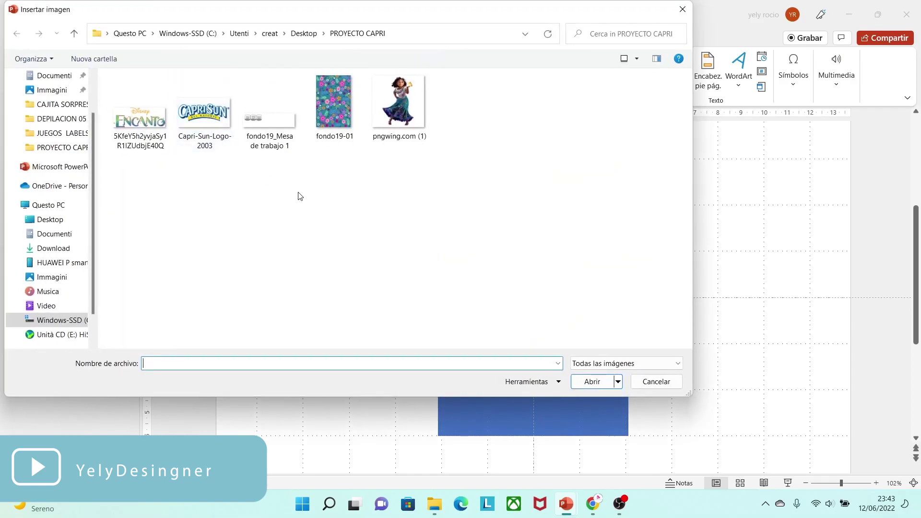
{"action": "left_click", "coordinate": [268, 130]}
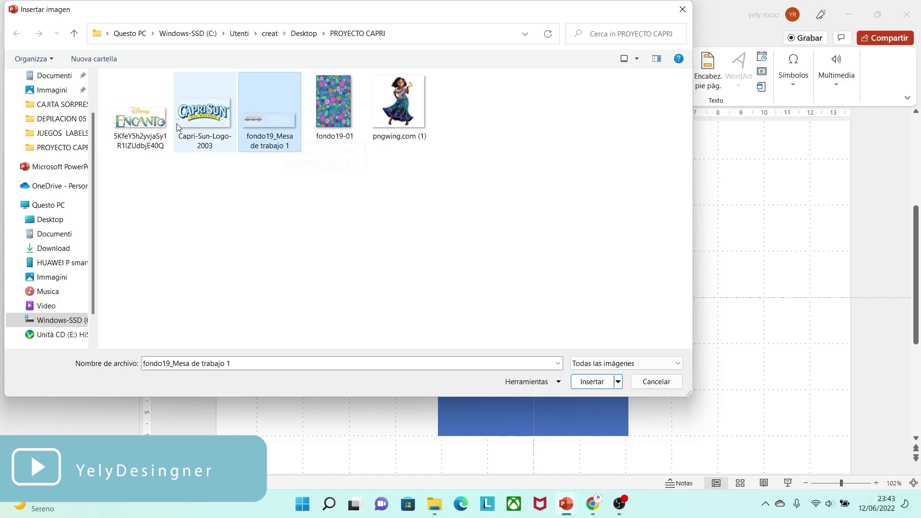
{"action": "left_click", "coordinate": [149, 127], "text": "ctrl"}
{"action": "key", "text": "Return"}
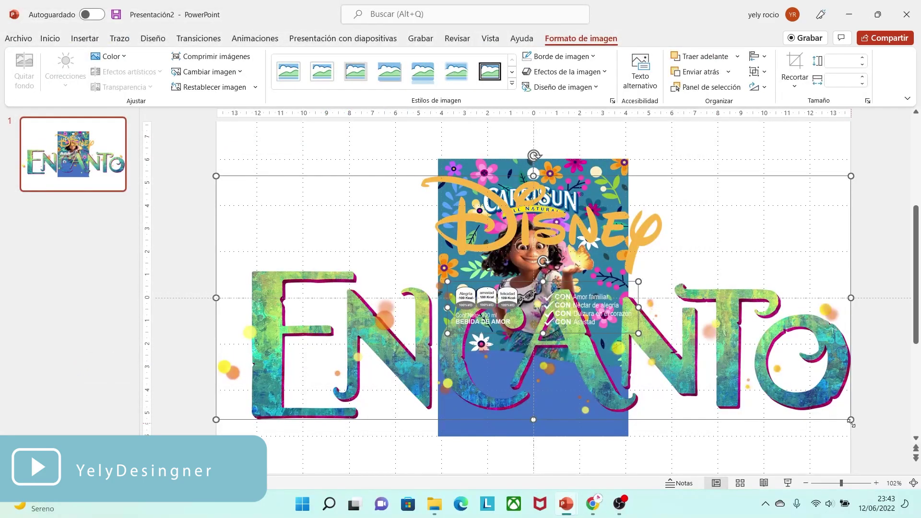
- Shrink the Encanto logo and move it to the slide's top-left area
{"action": "left_click_drag", "start_coordinate": [851, 422], "coordinate": [860, 425]}
{"action": "left_click", "coordinate": [774, 445]}
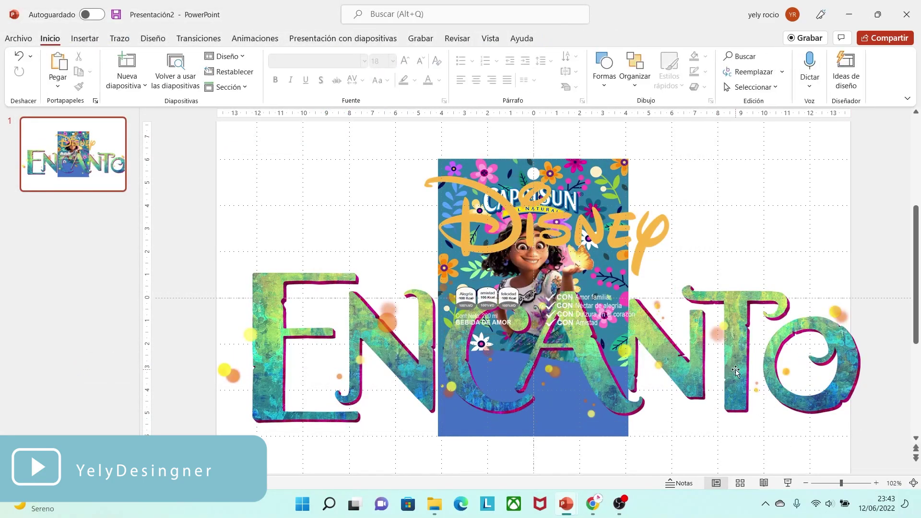
{"action": "left_click", "coordinate": [736, 372]}
{"action": "left_click_drag", "start_coordinate": [808, 439], "coordinate": [384, 277]}
{"action": "left_click_drag", "start_coordinate": [335, 230], "coordinate": [372, 174]}
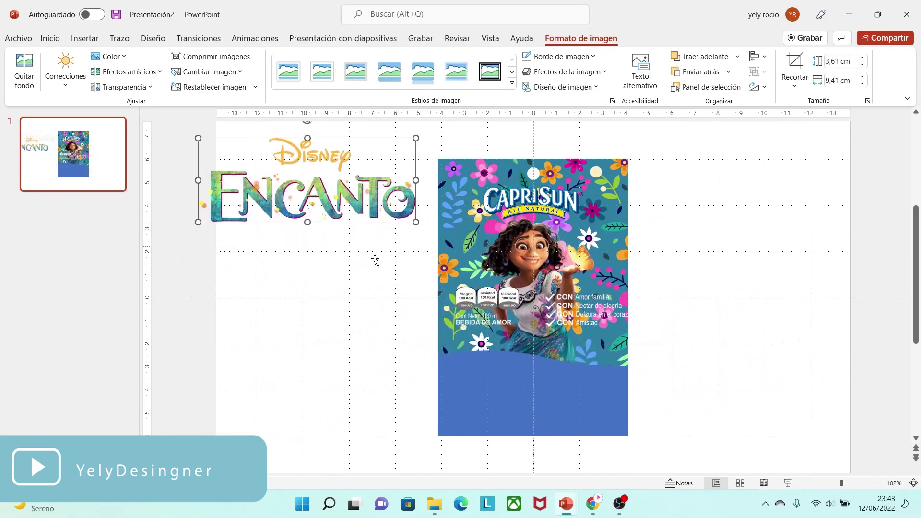
{"action": "left_click", "coordinate": [375, 260]}
- Place the nutrition-labels strip inside the label's blue bottom band
{"action": "left_click", "coordinate": [496, 302]}
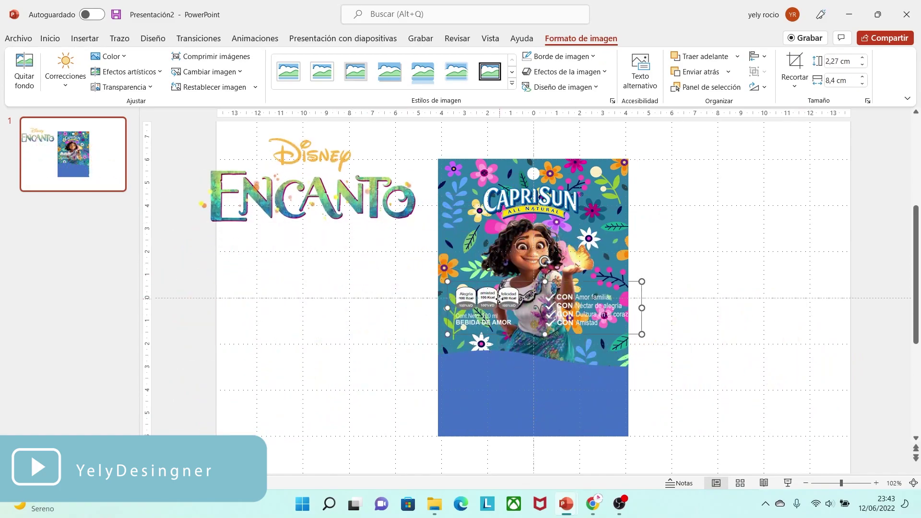
{"action": "left_click_drag", "start_coordinate": [499, 299], "coordinate": [493, 406]}
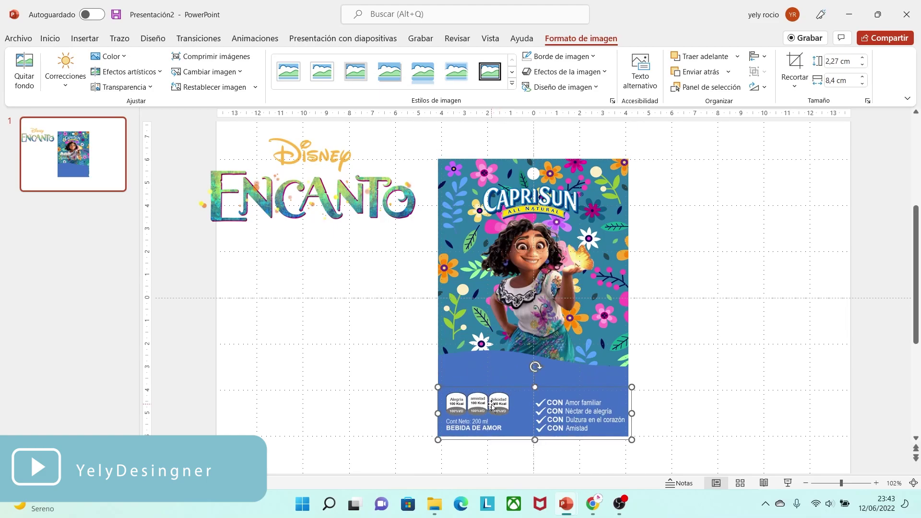
{"action": "key", "text": "ctrl+Up"}
{"action": "key", "text": "ctrl+Up"}
{"action": "key", "text": "ctrl+Up"}
{"action": "key", "text": "ctrl+Up"}
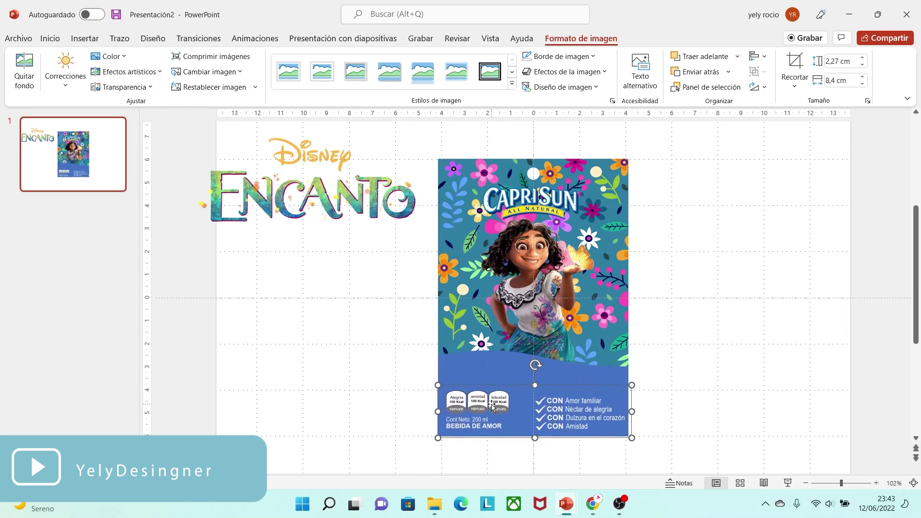
{"action": "left_click", "coordinate": [657, 403]}
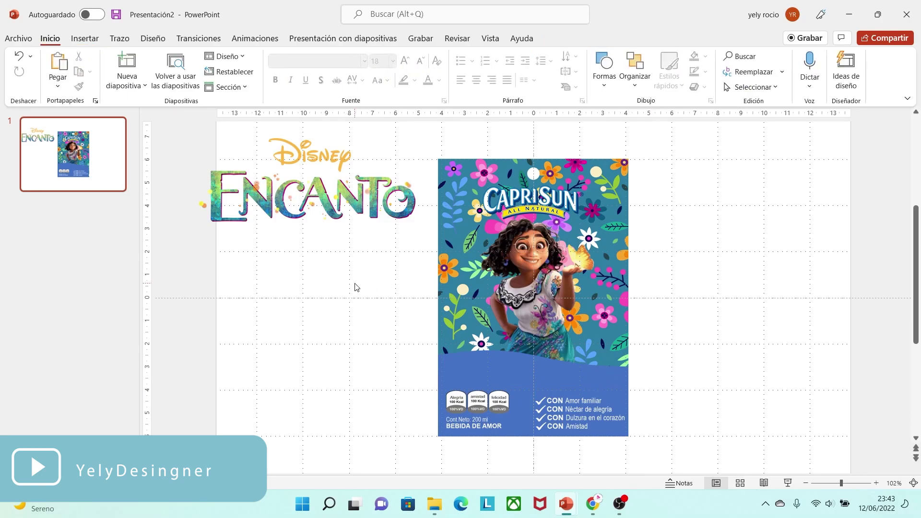
- Add first-style WordArt reading 'ROSSY' to the right of the label
{"action": "left_click", "coordinate": [85, 39]}
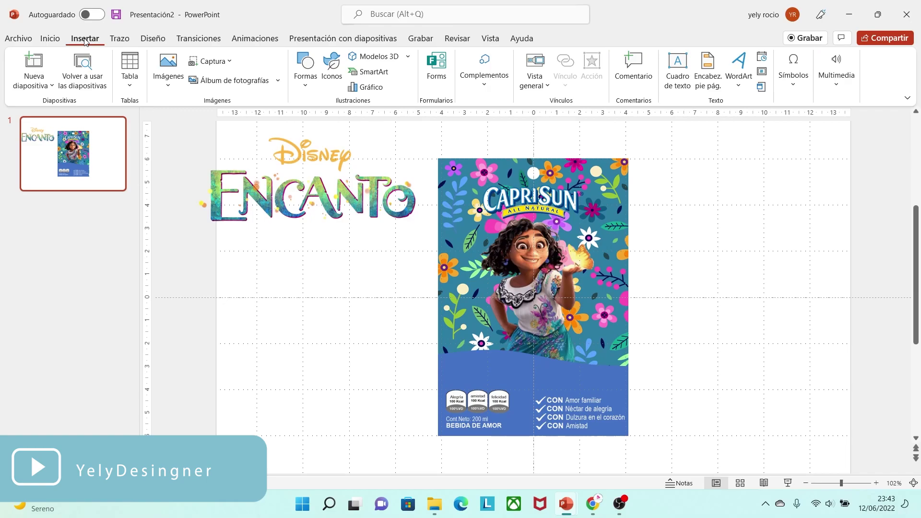
{"action": "left_click", "coordinate": [739, 72]}
{"action": "left_click", "coordinate": [741, 113]}
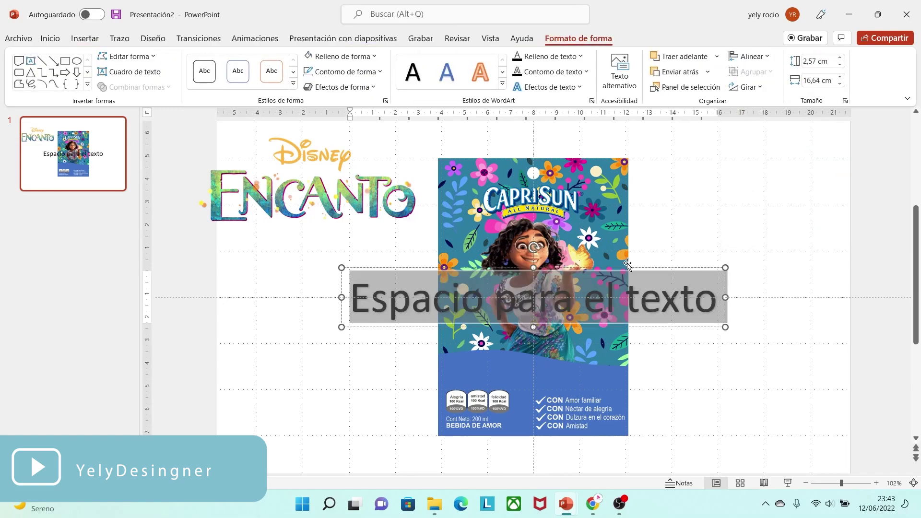
{"action": "left_click_drag", "start_coordinate": [624, 269], "coordinate": [764, 256]}
{"action": "triple_click", "coordinate": [838, 289]}
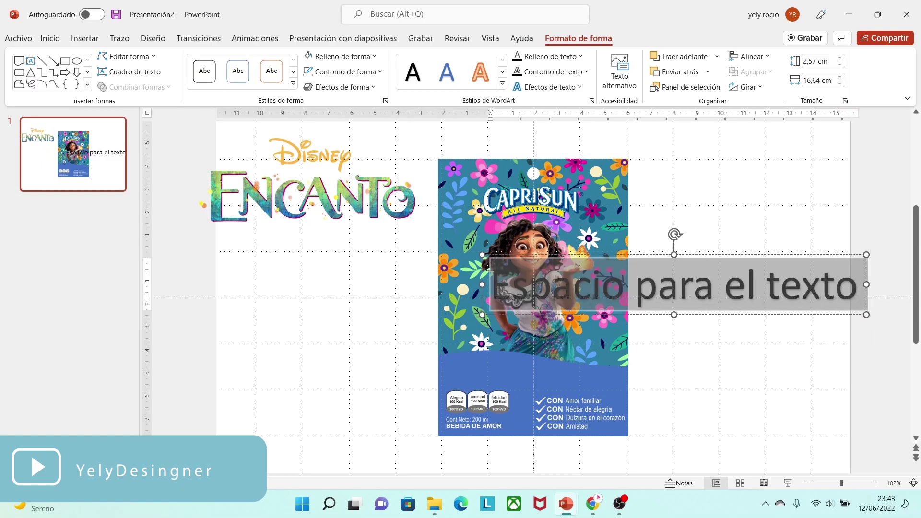
{"action": "key", "text": "BackSpace"}
{"action": "type", "text": "ROSSY"}
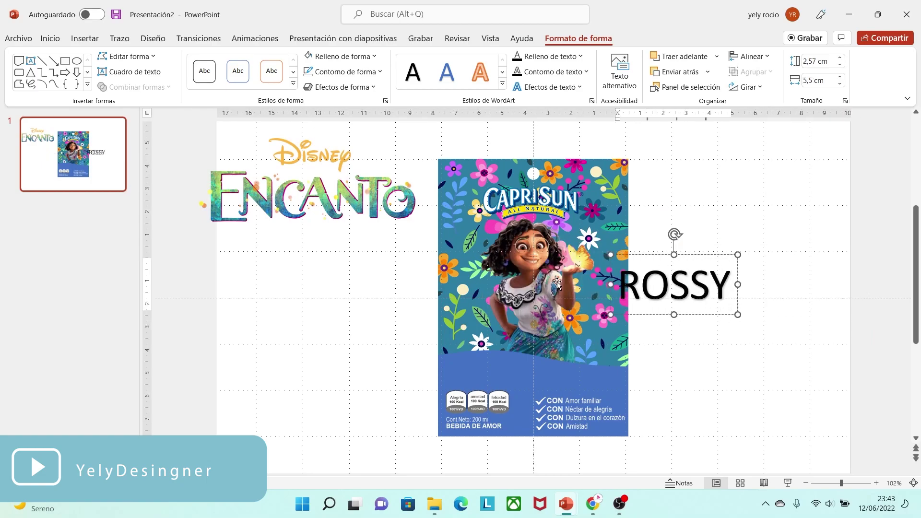
{"action": "left_click", "coordinate": [701, 257]}
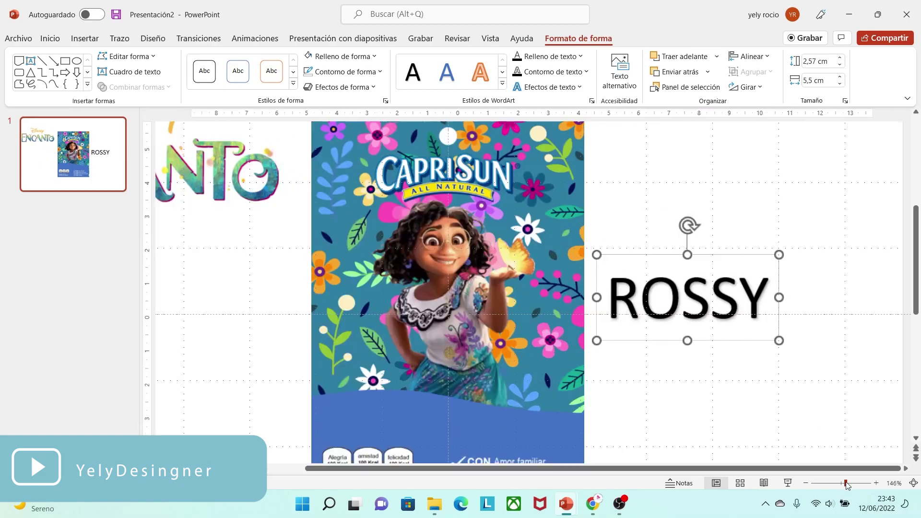
- Set the ROSSY text to the Madrigal DEMO font at size 65
{"action": "left_click", "coordinate": [846, 483]}
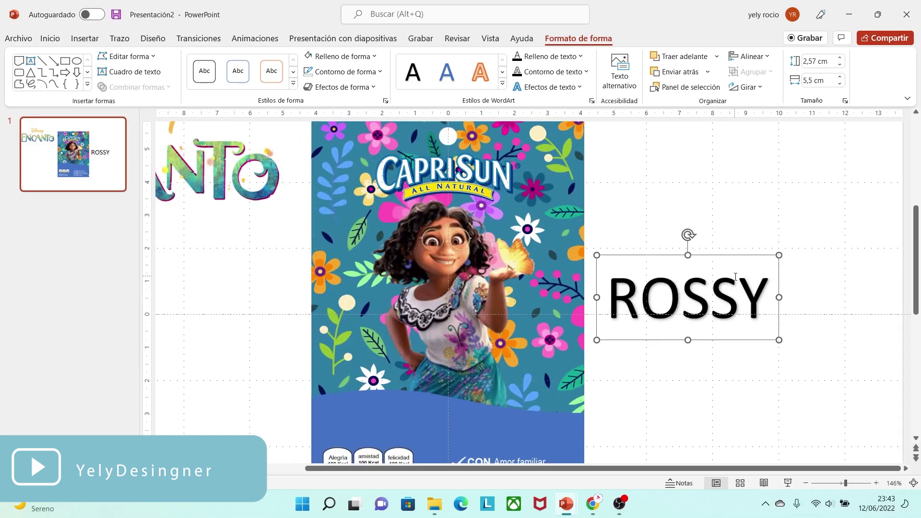
{"action": "triple_click", "coordinate": [759, 294]}
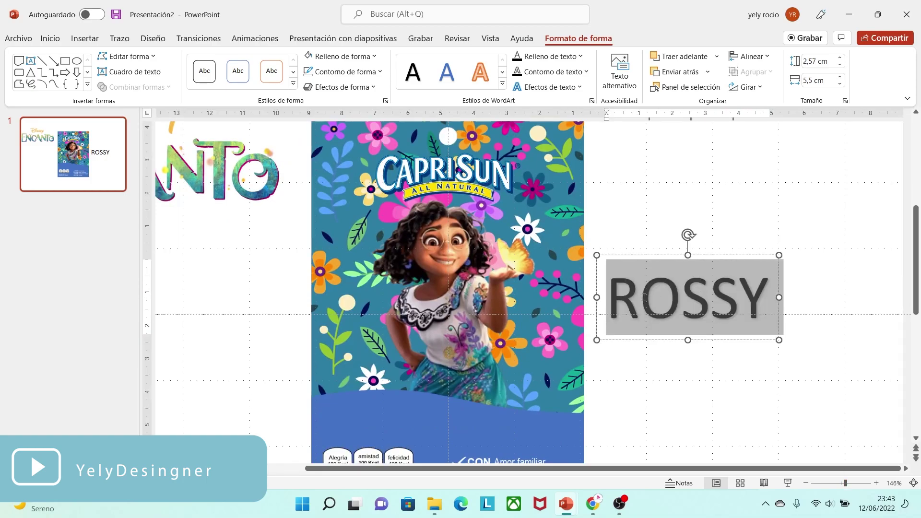
{"action": "left_click", "coordinate": [648, 259]}
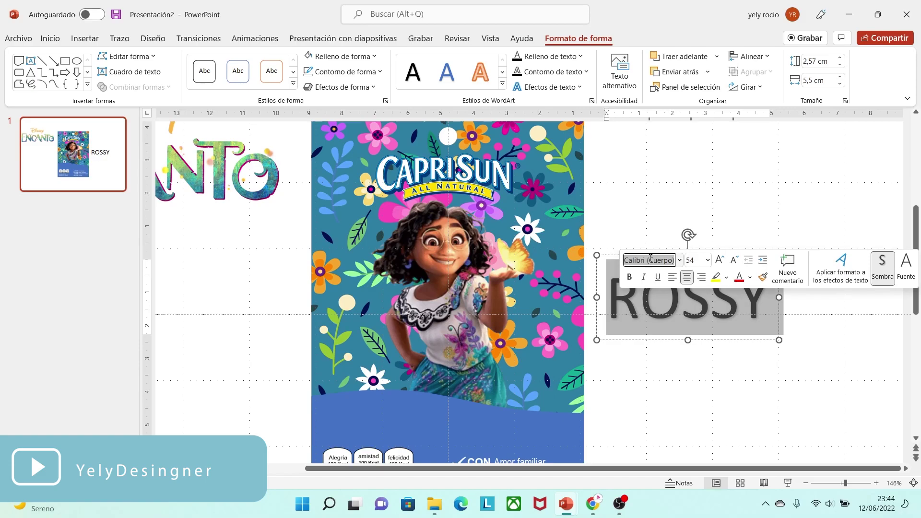
{"action": "key", "text": "BackSpace"}
{"action": "type", "text": "Madrigal DEMO"}
{"action": "key", "text": "Tab"}
{"action": "type", "text": "65"}
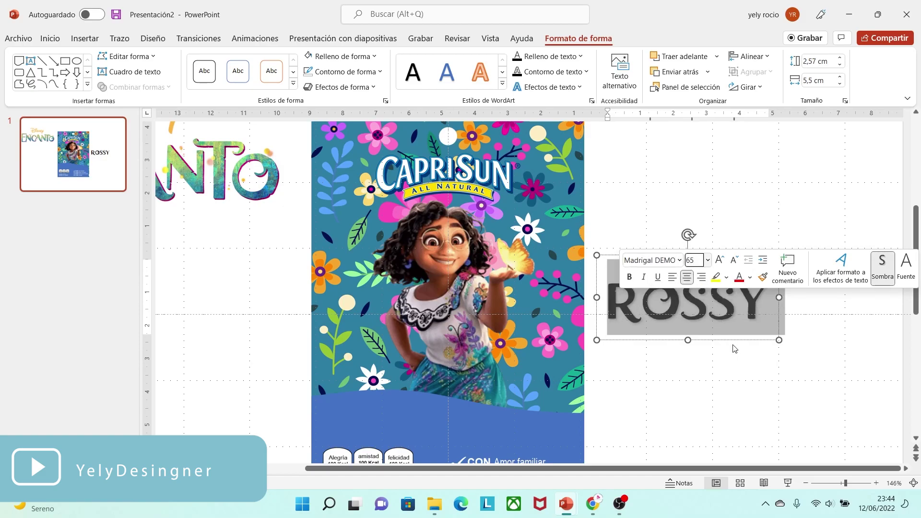
{"action": "left_click", "coordinate": [736, 356]}
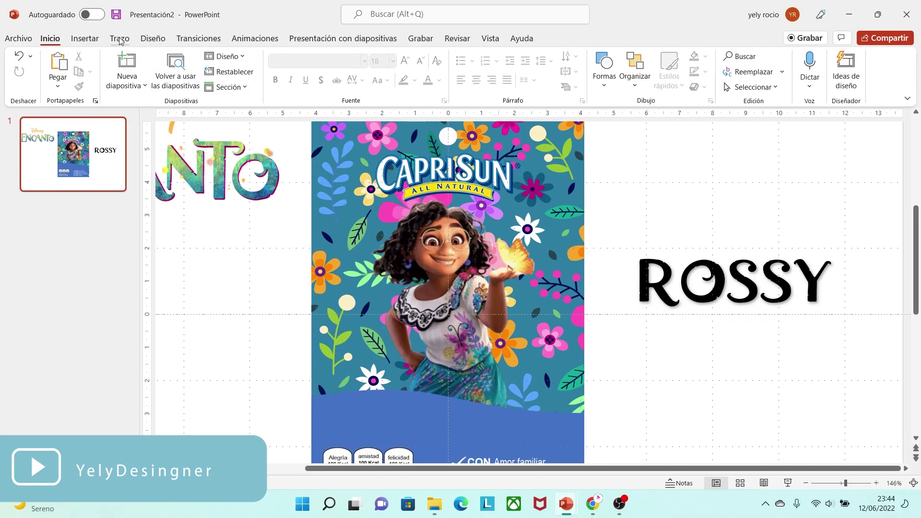
- Draw a rectangle over ROSSY and fragment it with the letters
{"action": "left_click", "coordinate": [85, 38]}
{"action": "left_click", "coordinate": [306, 67]}
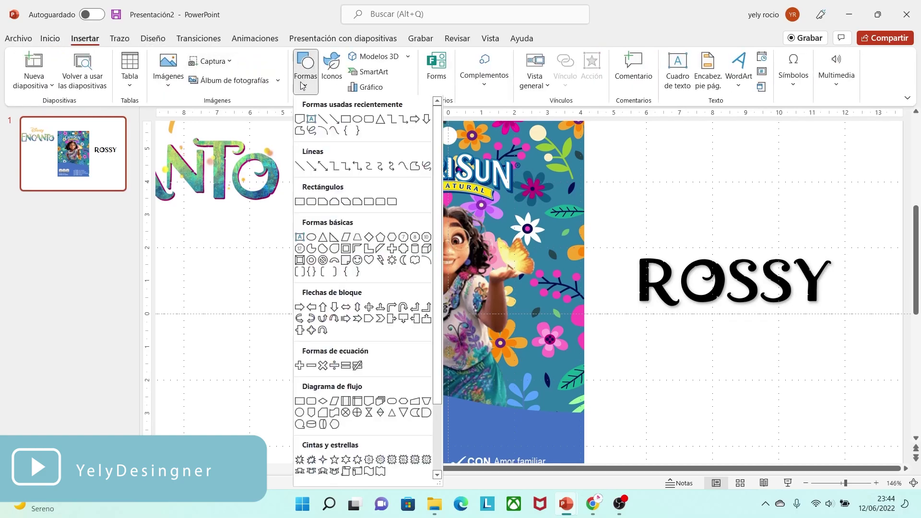
{"action": "left_click", "coordinate": [303, 204]}
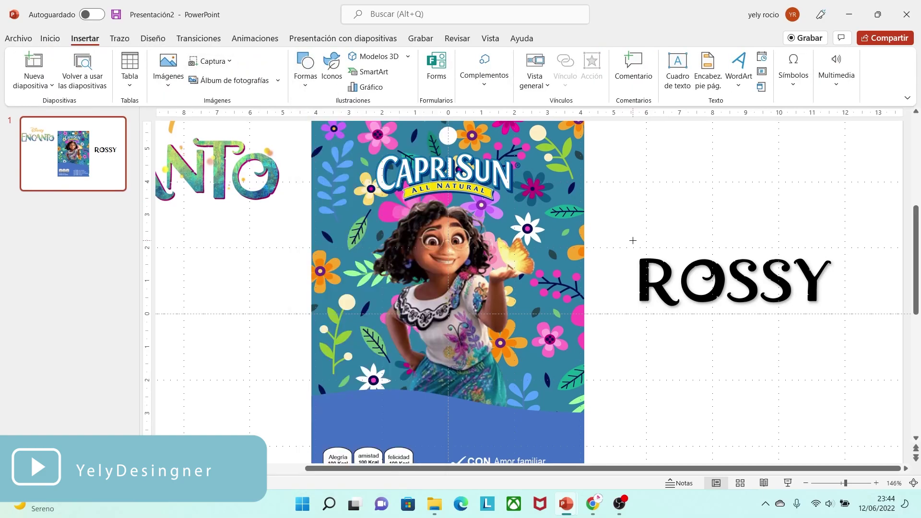
{"action": "mouse_move", "coordinate": [633, 241]}
{"action": "left_mouse_down"}
{"action": "mouse_move", "coordinate": [814, 346]}
{"action": "mouse_move", "coordinate": [846, 314]}
{"action": "left_mouse_up"}
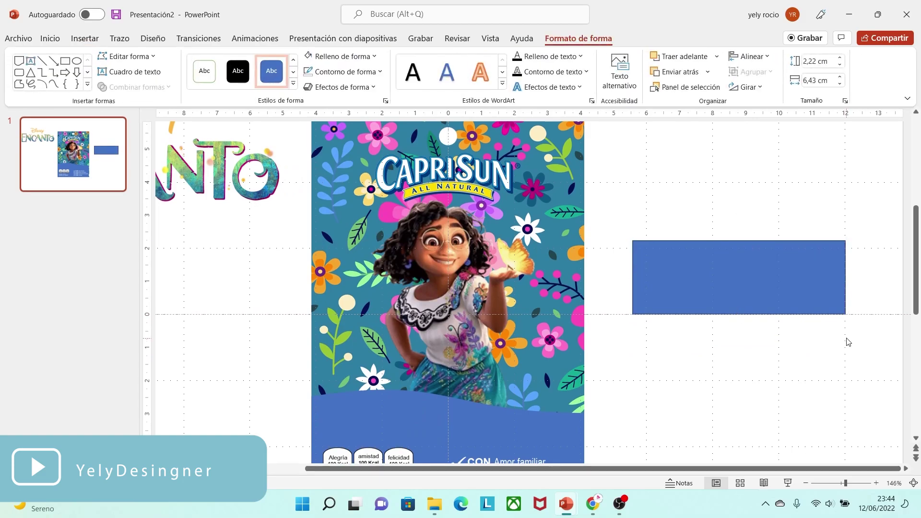
{"action": "left_click_drag", "start_coordinate": [873, 350], "coordinate": [614, 213]}
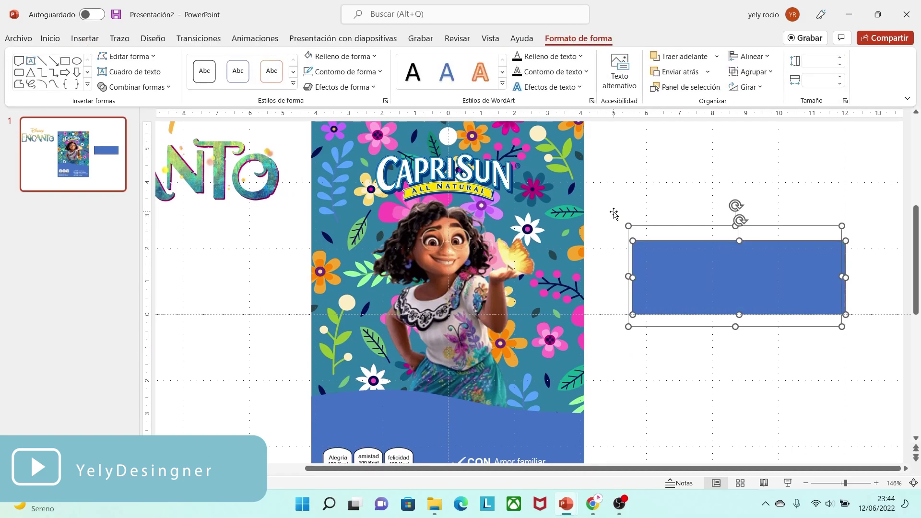
{"action": "left_click", "coordinate": [135, 87]}
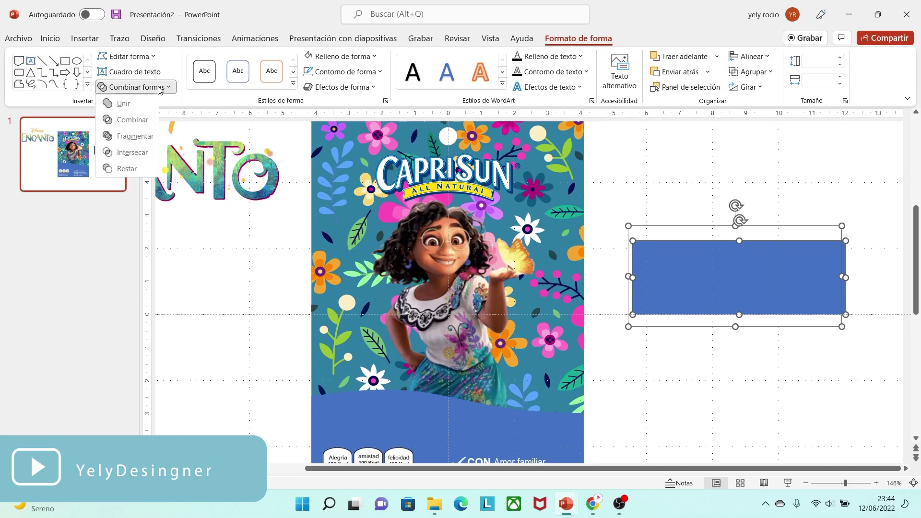
{"action": "left_click", "coordinate": [135, 136]}
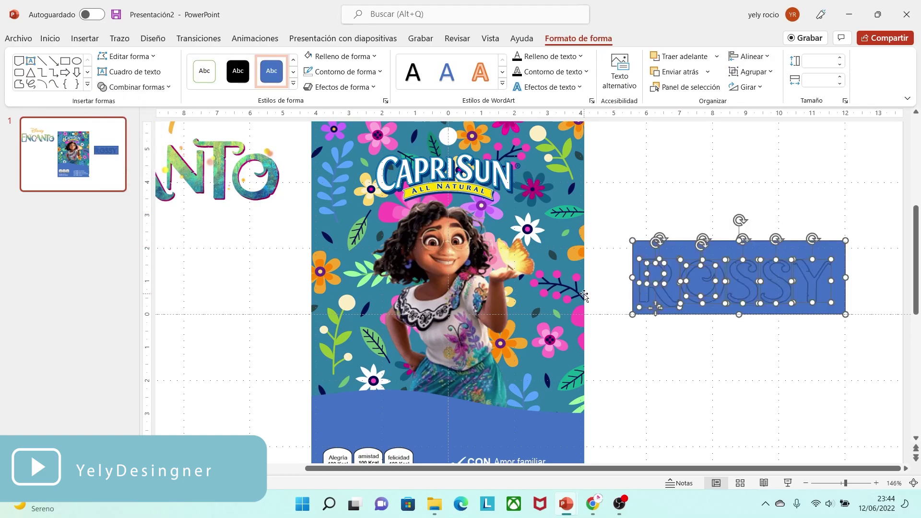
- Delete the leftover rectangle piece and the filled inner piece of the O
{"action": "left_click", "coordinate": [682, 349]}
{"action": "left_click_drag", "start_coordinate": [669, 259], "coordinate": [652, 186]}
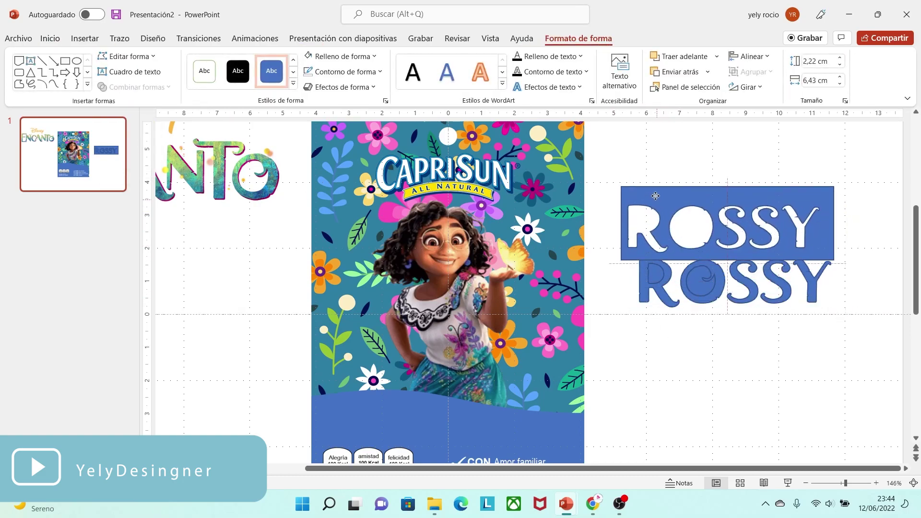
{"action": "key", "text": "Delete"}
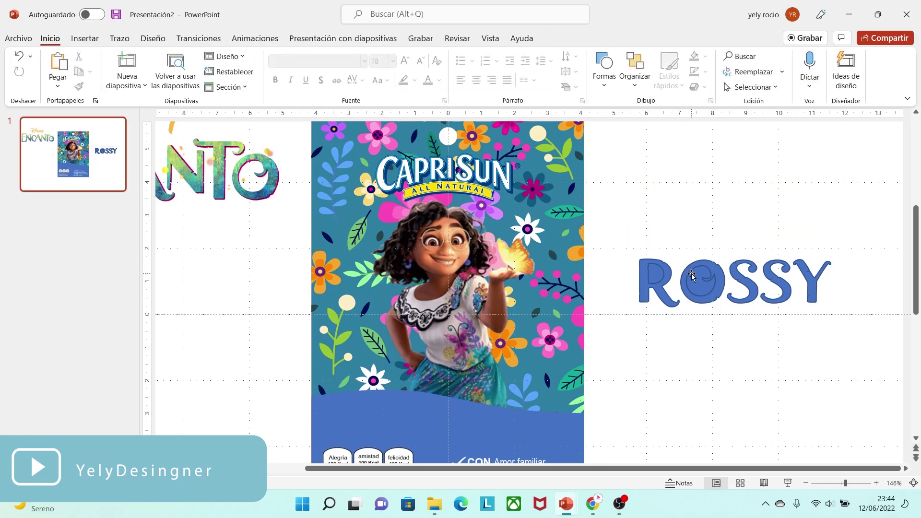
{"action": "left_click", "coordinate": [691, 275]}
{"action": "left_click_drag", "start_coordinate": [692, 274], "coordinate": [667, 226]}
{"action": "key", "text": "Delete"}
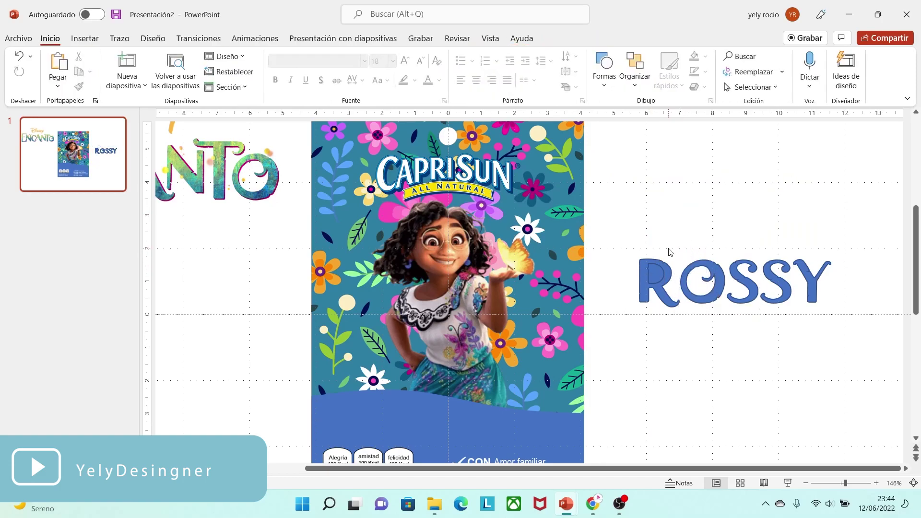
- Delete the stray piece on the R and group all ROSSY letters into one object
{"action": "left_click", "coordinate": [654, 252]}
{"action": "key", "text": "Delete"}
{"action": "left_click_drag", "start_coordinate": [631, 240], "coordinate": [839, 329]}
{"action": "right_click", "coordinate": [817, 288]}
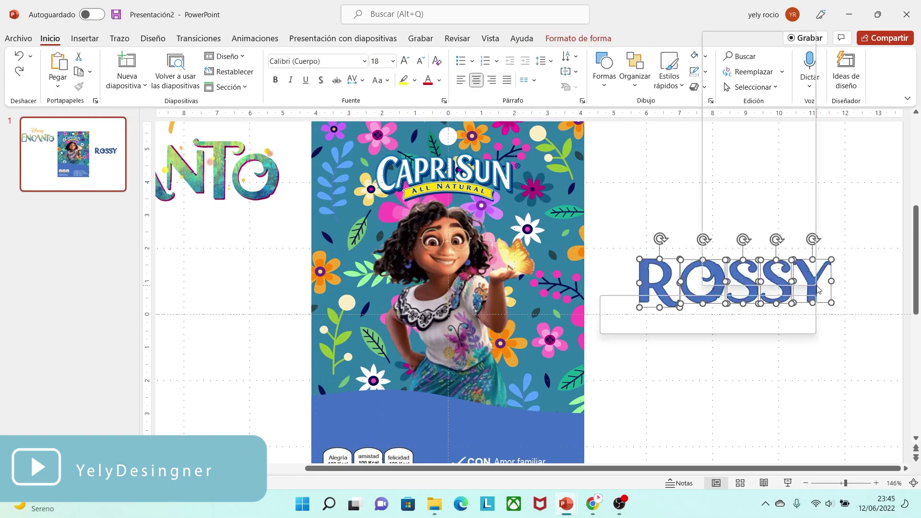
{"action": "mouse_move", "coordinate": [752, 117]}
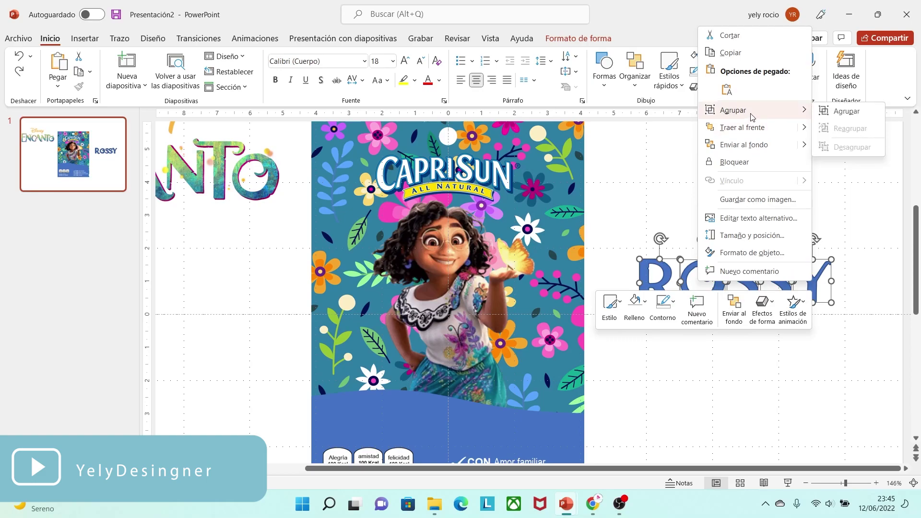
{"action": "left_click", "coordinate": [833, 112]}
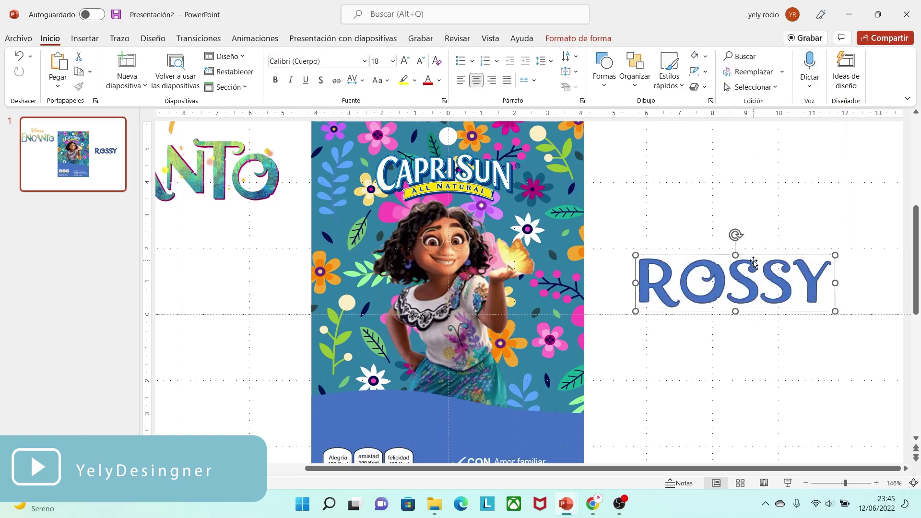
{"action": "left_click_drag", "start_coordinate": [753, 257], "coordinate": [735, 284]}
- Copy and paste a duplicate of the grouped ROSSY word
{"action": "key", "text": "ctrl+c"}
{"action": "key", "text": "ctrl+v"}
{"action": "left_click", "coordinate": [792, 252]}
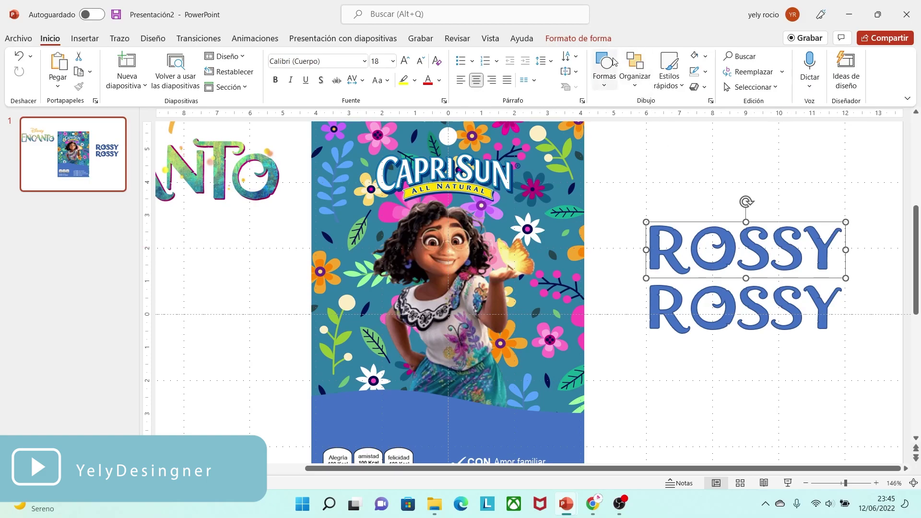
- Fill the upper ROSSY with white
{"action": "left_click", "coordinate": [579, 39]}
{"action": "left_click", "coordinate": [355, 57]}
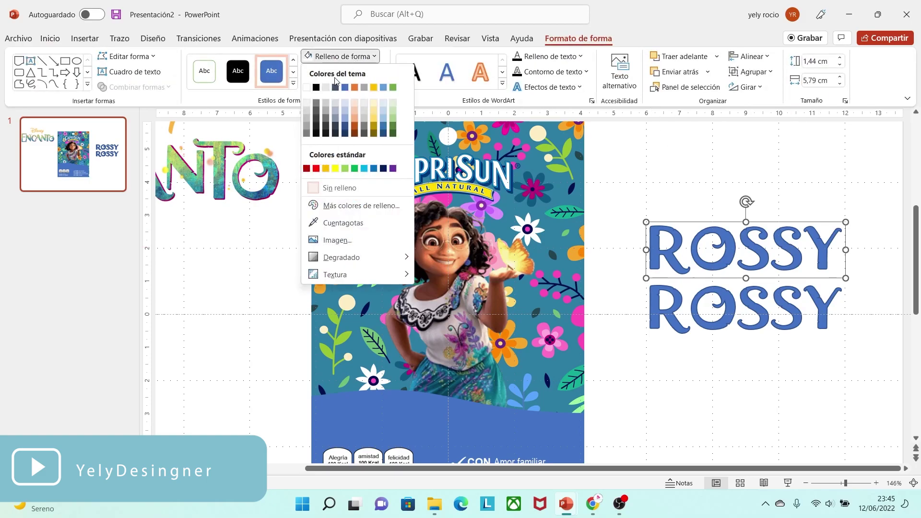
{"action": "left_click", "coordinate": [315, 87]}
- Give the upper ROSSY a 7 pt outline width
{"action": "left_click", "coordinate": [353, 72]}
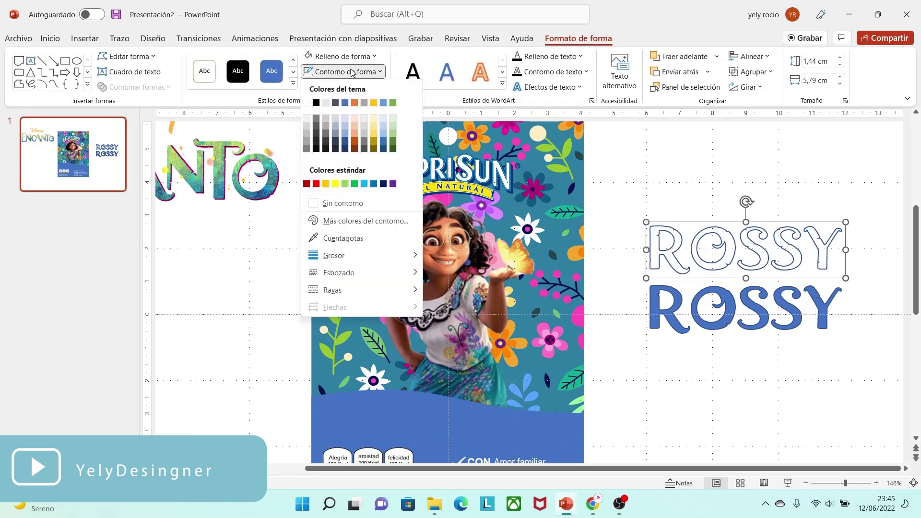
{"action": "mouse_move", "coordinate": [398, 261]}
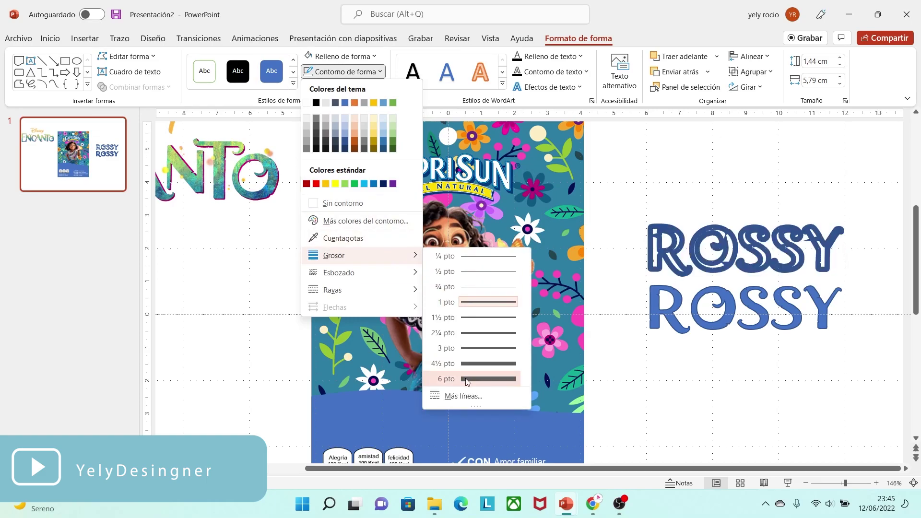
{"action": "left_click", "coordinate": [453, 396]}
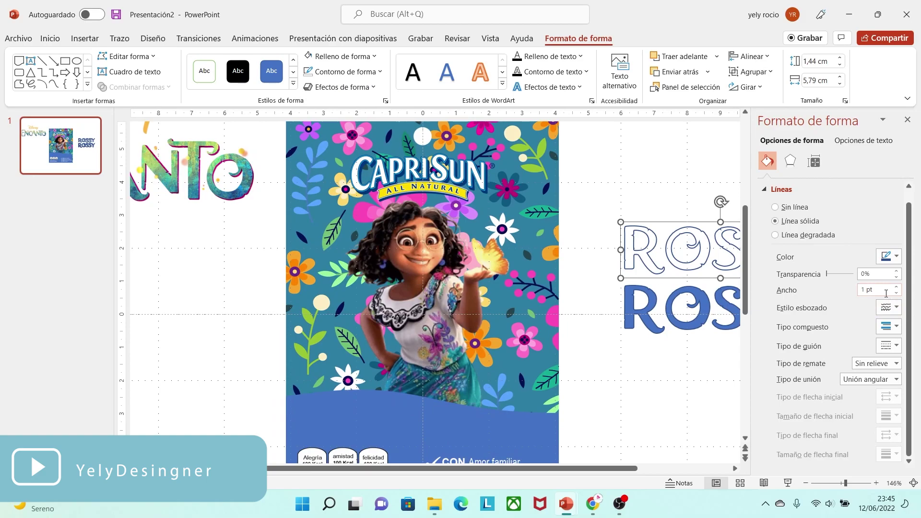
{"action": "left_click_drag", "start_coordinate": [886, 290], "coordinate": [858, 296]}
{"action": "type", "text": "7"}
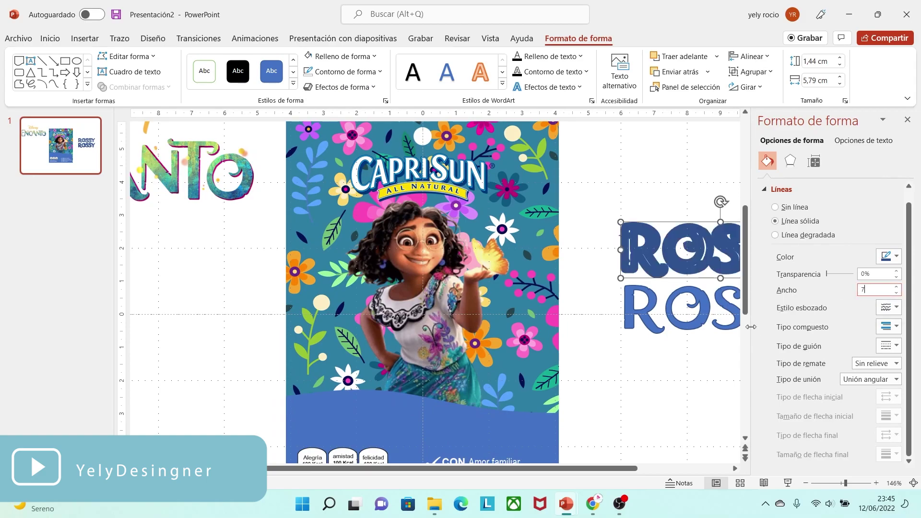
{"action": "left_click", "coordinate": [730, 349]}
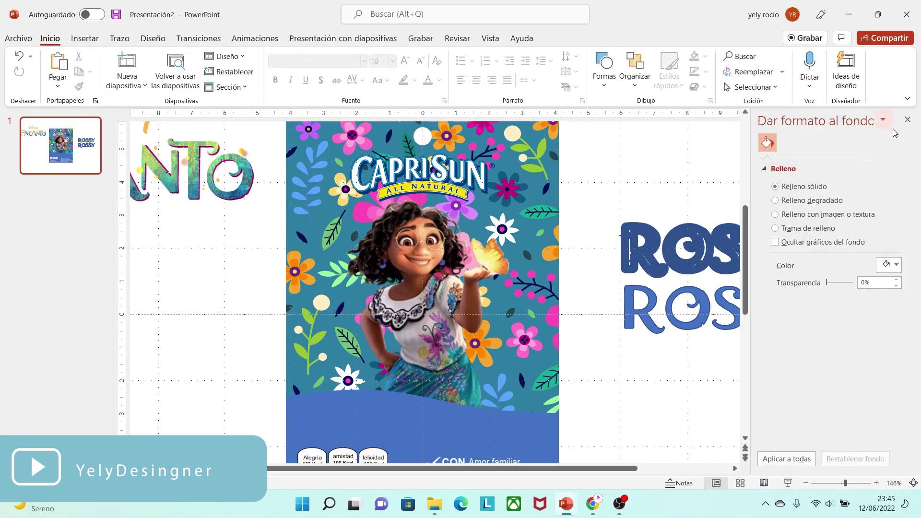
{"action": "left_click", "coordinate": [909, 120]}
{"action": "left_click", "coordinate": [790, 235]}
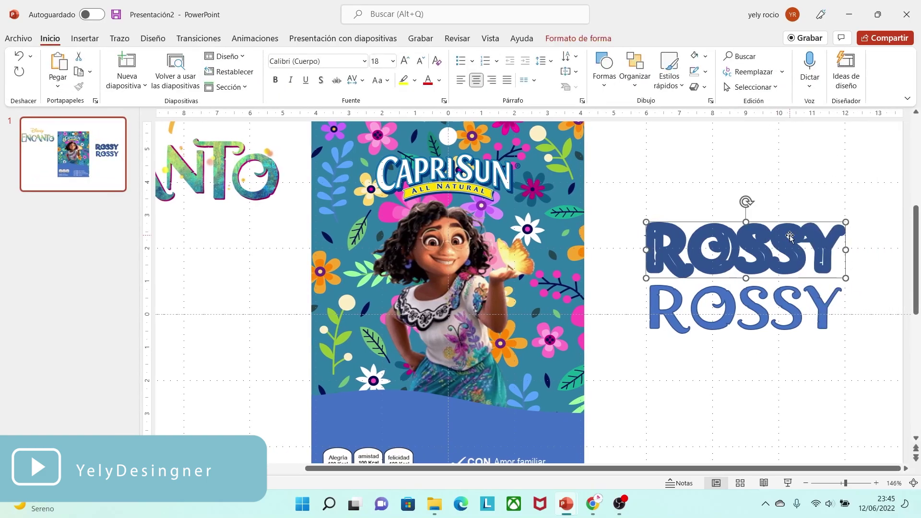
{"action": "left_click", "coordinate": [578, 39]}
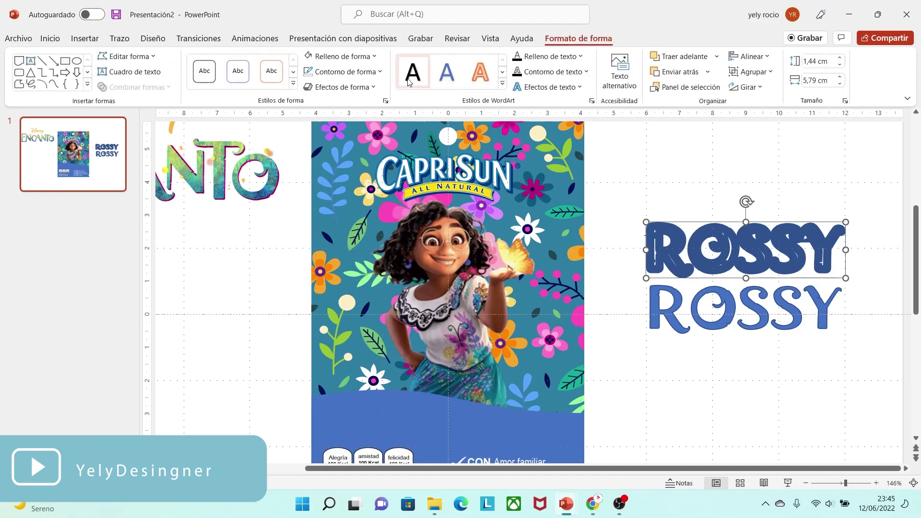
- Make the thick ROSSY outline white and move it onto the poster's bottom panel
{"action": "left_click", "coordinate": [366, 73]}
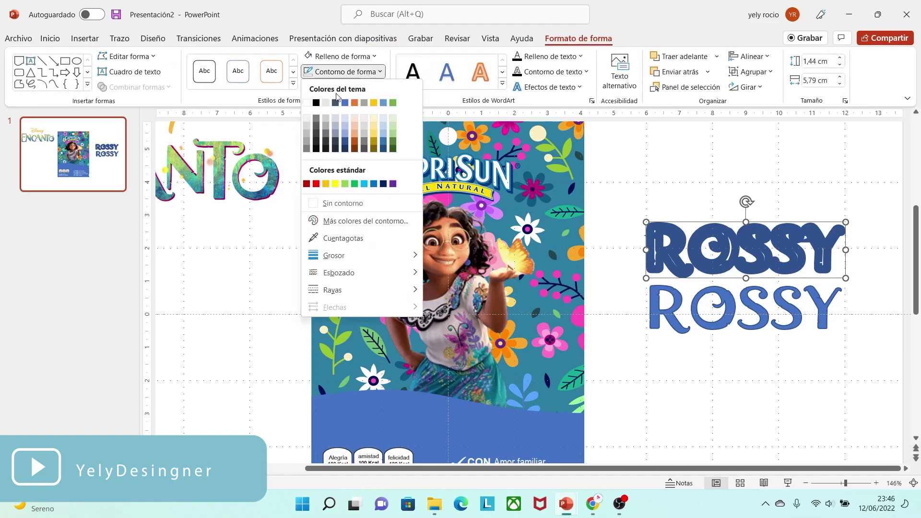
{"action": "left_click", "coordinate": [307, 104]}
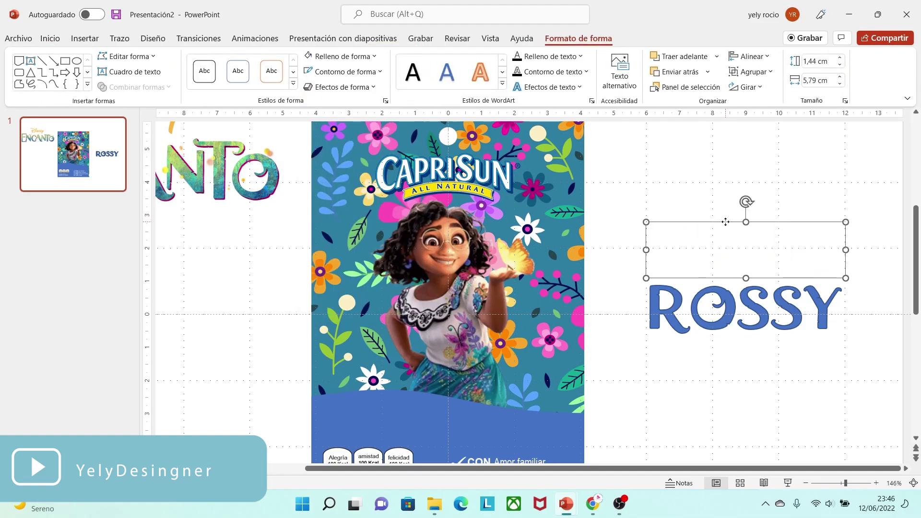
{"action": "left_click_drag", "start_coordinate": [726, 222], "coordinate": [441, 373]}
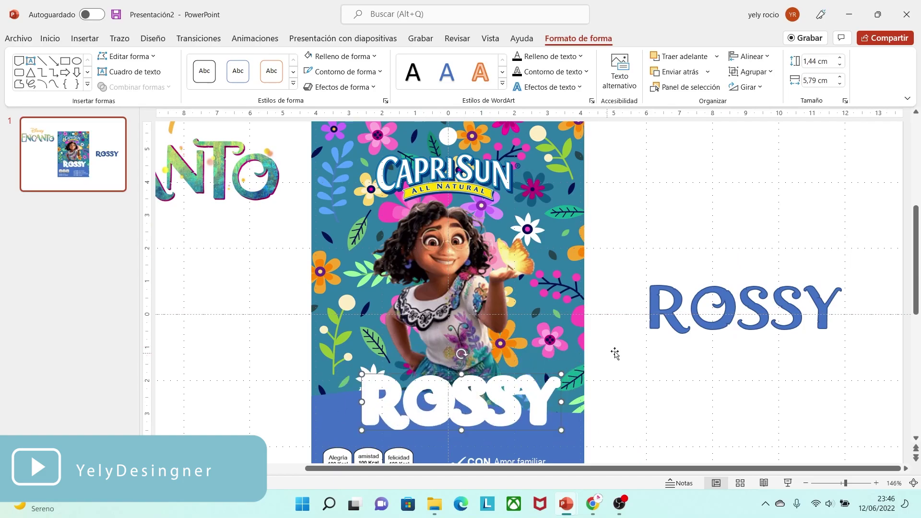
- Move the Encanto title to the right side above the blue ROSSY
{"action": "left_click", "coordinate": [762, 313]}
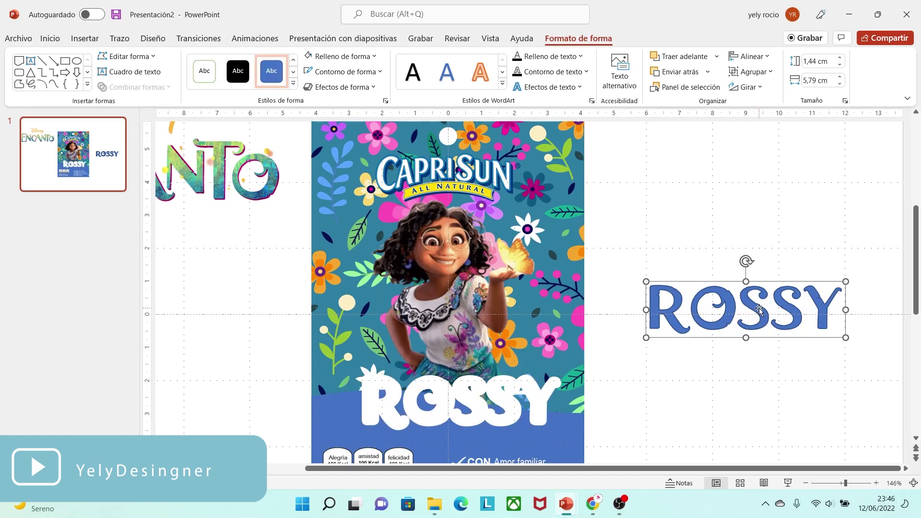
{"action": "left_click_drag", "start_coordinate": [277, 180], "coordinate": [813, 209]}
{"action": "left_click", "coordinate": [753, 315]}
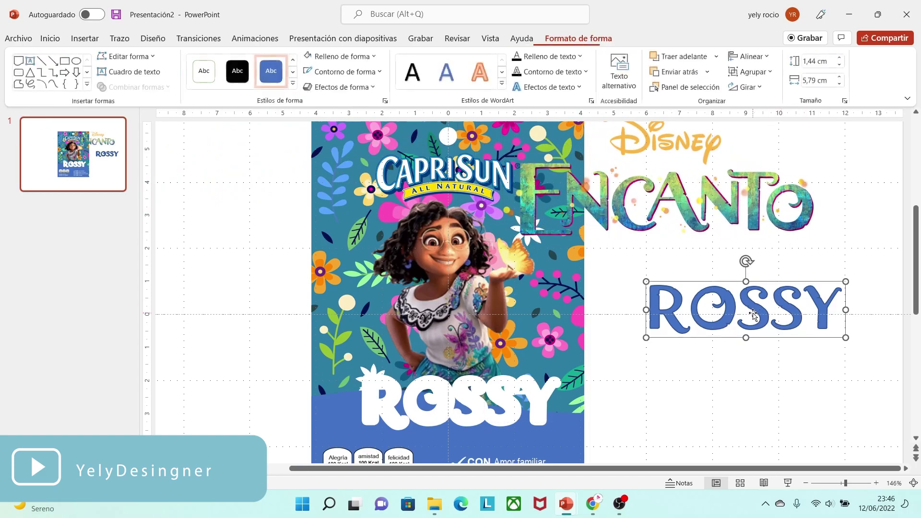
- Switch the blue ROSSY to a gradient fill with ENCANTO green sampled for the first stop
{"action": "right_click", "coordinate": [753, 314]}
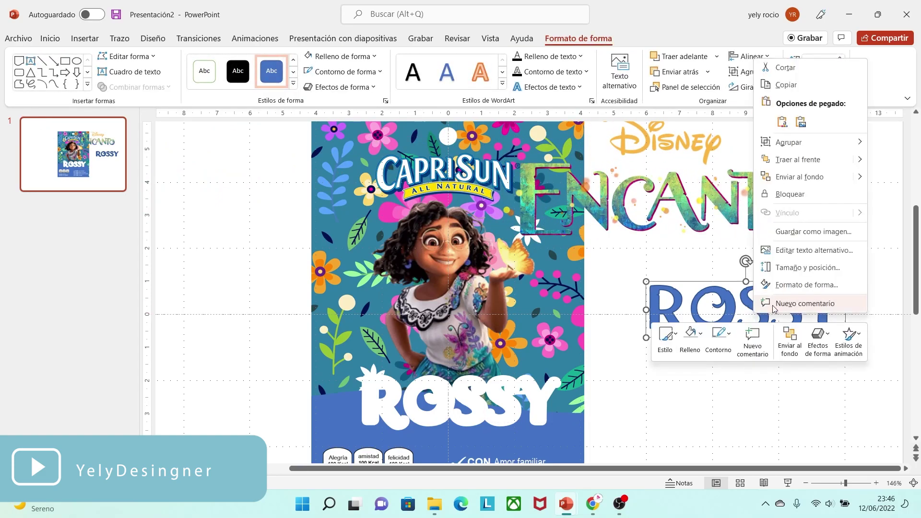
{"action": "left_click", "coordinate": [806, 285]}
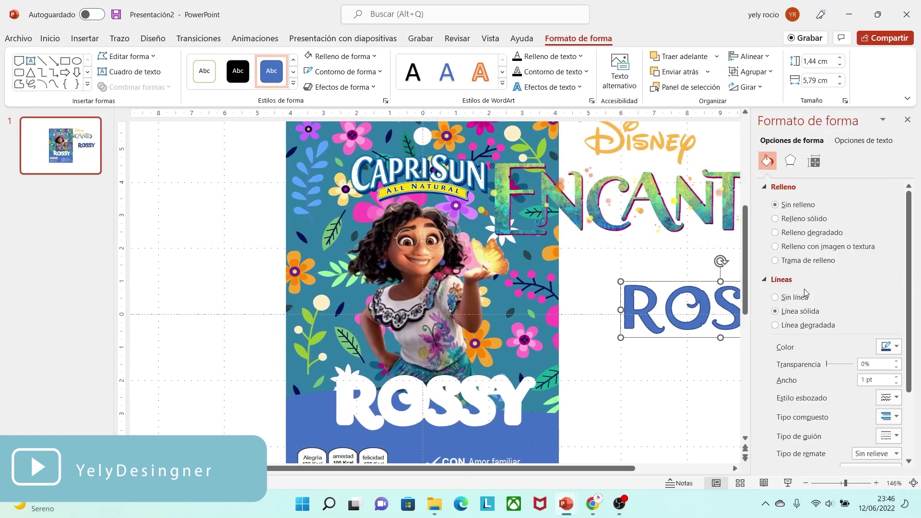
{"action": "left_click", "coordinate": [775, 233]}
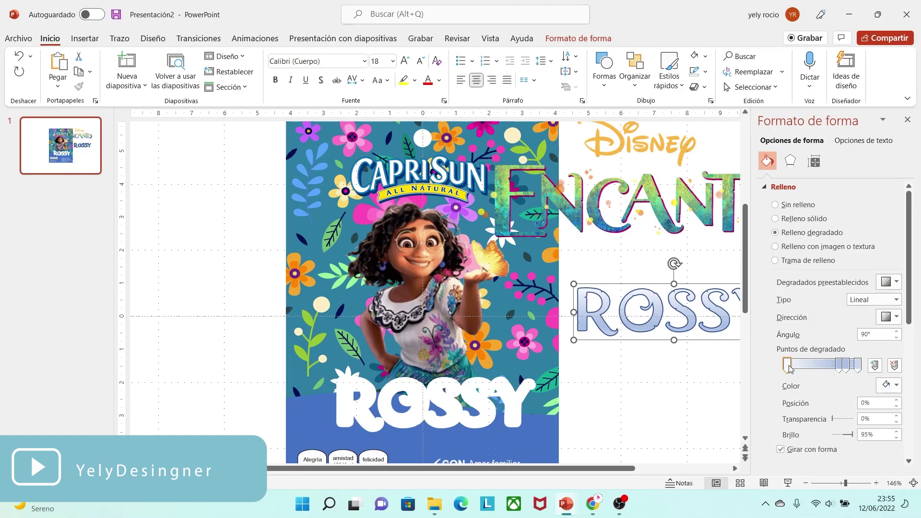
{"action": "left_click", "coordinate": [896, 389]}
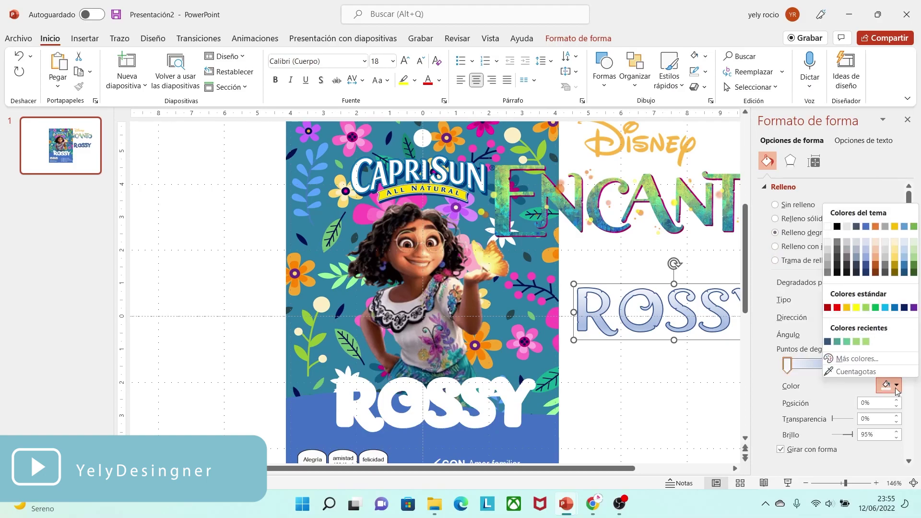
{"action": "left_click", "coordinate": [856, 372]}
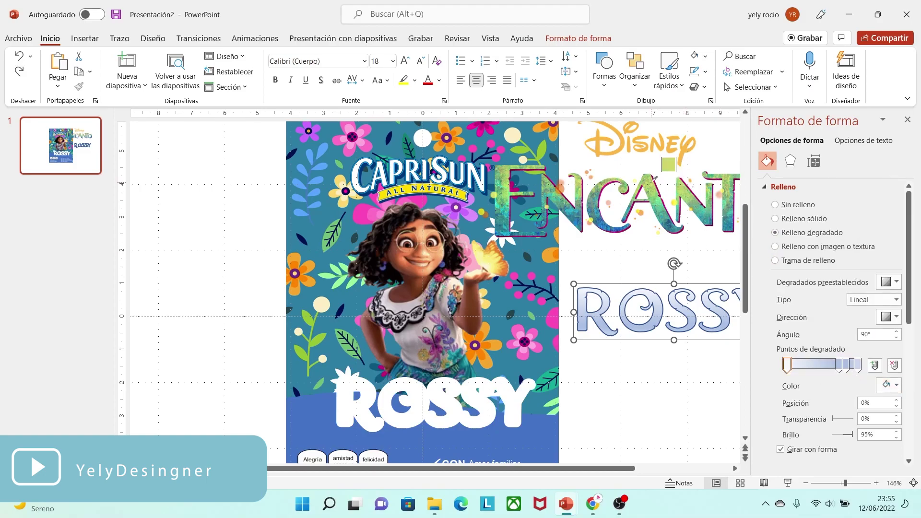
{"action": "left_click", "coordinate": [657, 178]}
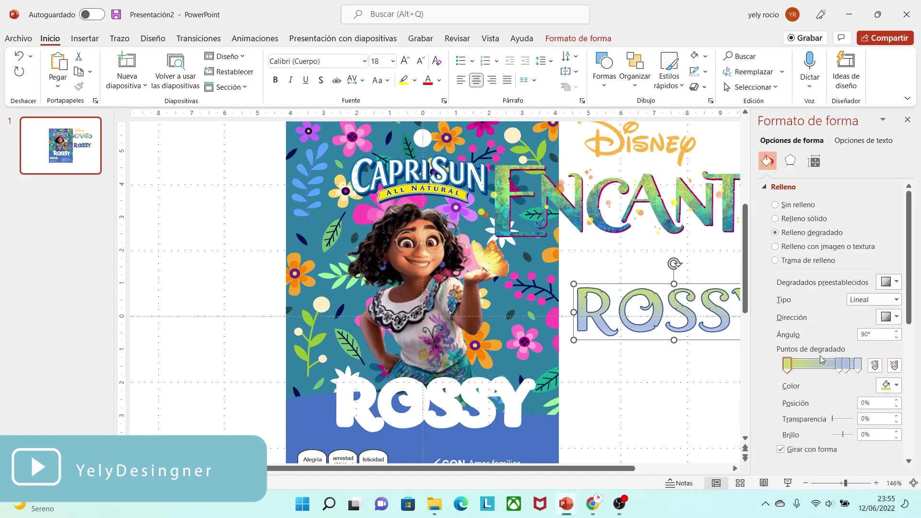
- Move the next gradient stops to about 30% and 58%, colouring both ENCANTO green
{"action": "left_click_drag", "start_coordinate": [837, 368], "coordinate": [807, 369]}
{"action": "left_click", "coordinate": [888, 385]}
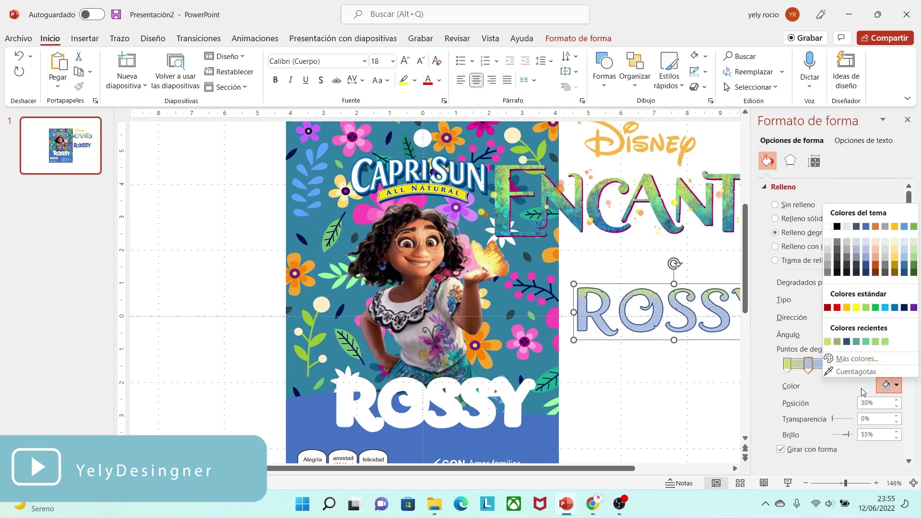
{"action": "left_click", "coordinate": [840, 376]}
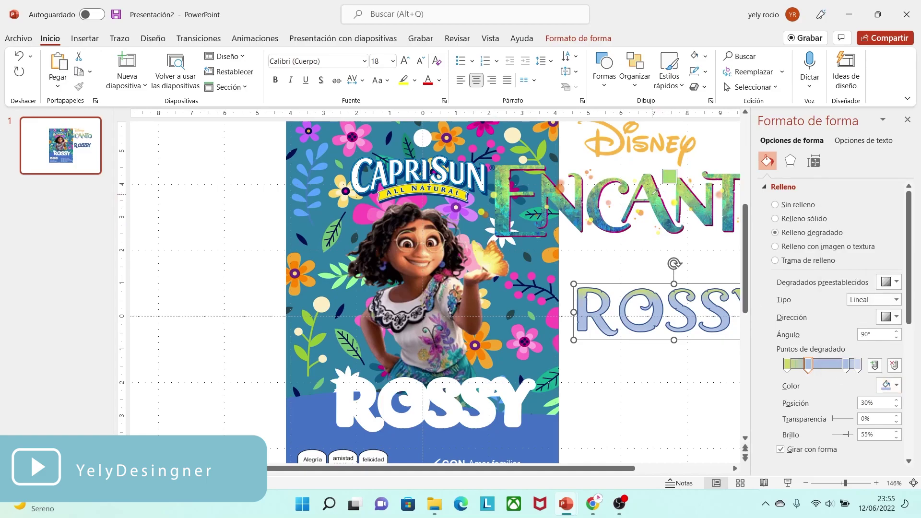
{"action": "left_click", "coordinate": [655, 192]}
{"action": "left_click_drag", "start_coordinate": [846, 367], "coordinate": [828, 370]}
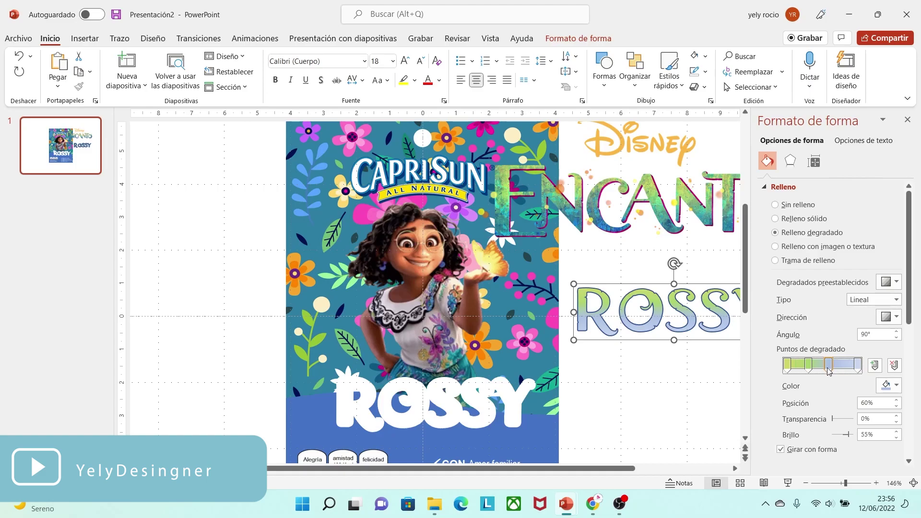
{"action": "left_click", "coordinate": [890, 394]}
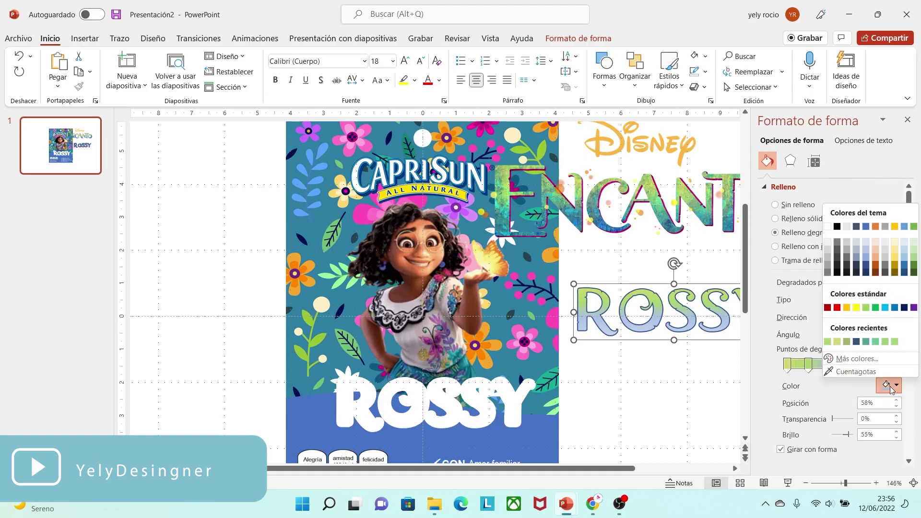
{"action": "left_click", "coordinate": [849, 375]}
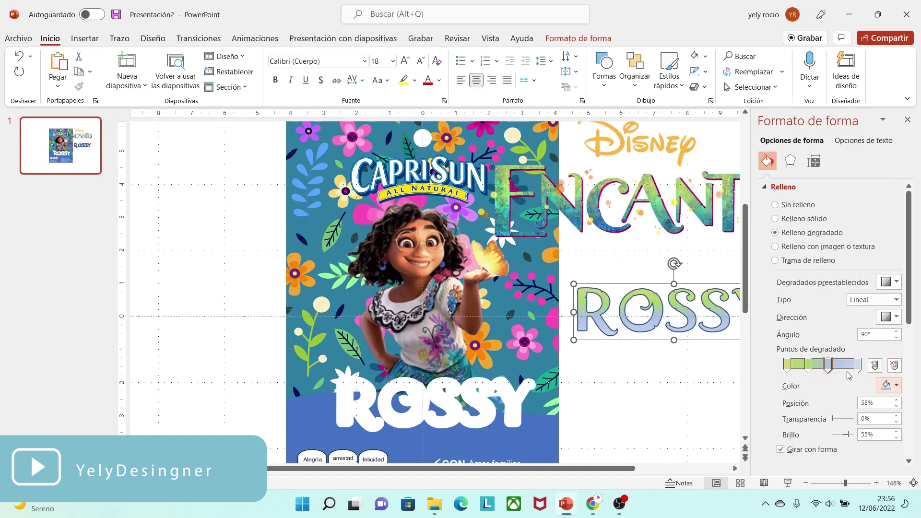
{"action": "left_click", "coordinate": [656, 198]}
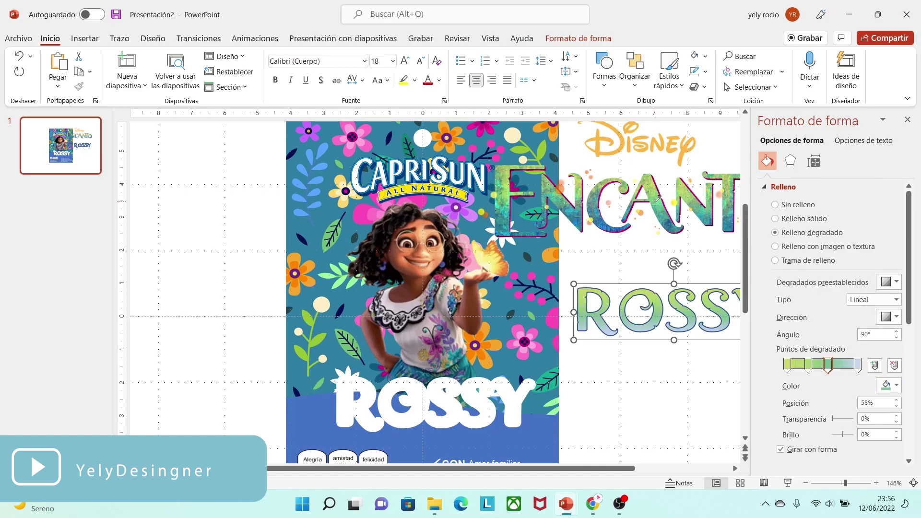
- Colour the 78% and last stops with ENCANTO teals, then shift the stops left
{"action": "left_click", "coordinate": [843, 369]}
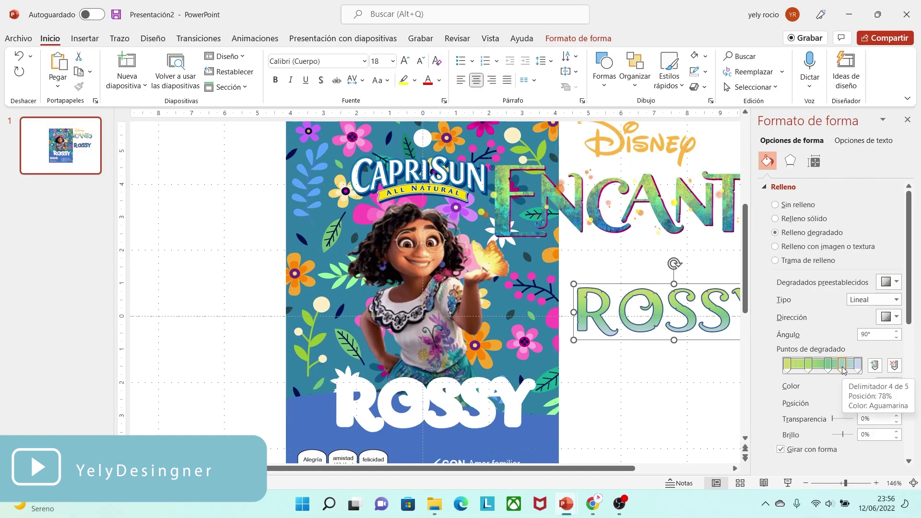
{"action": "left_click", "coordinate": [898, 384]}
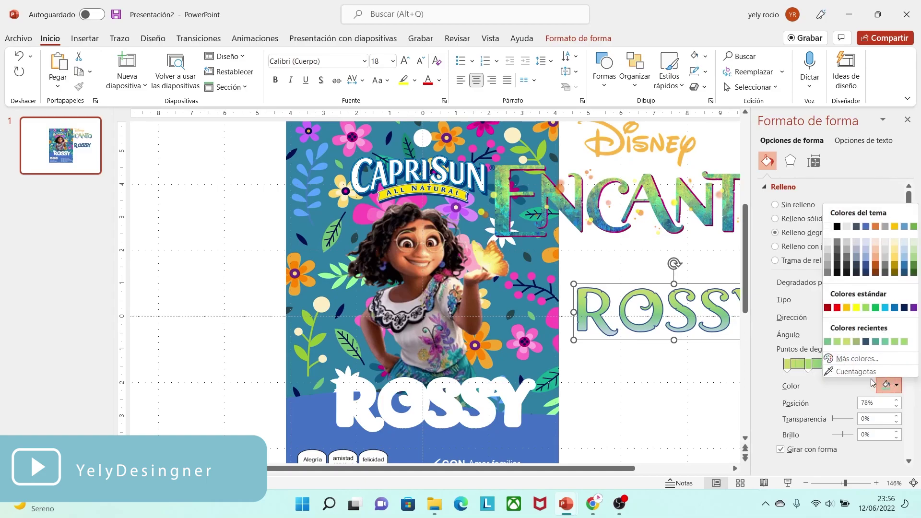
{"action": "left_click", "coordinate": [854, 376]}
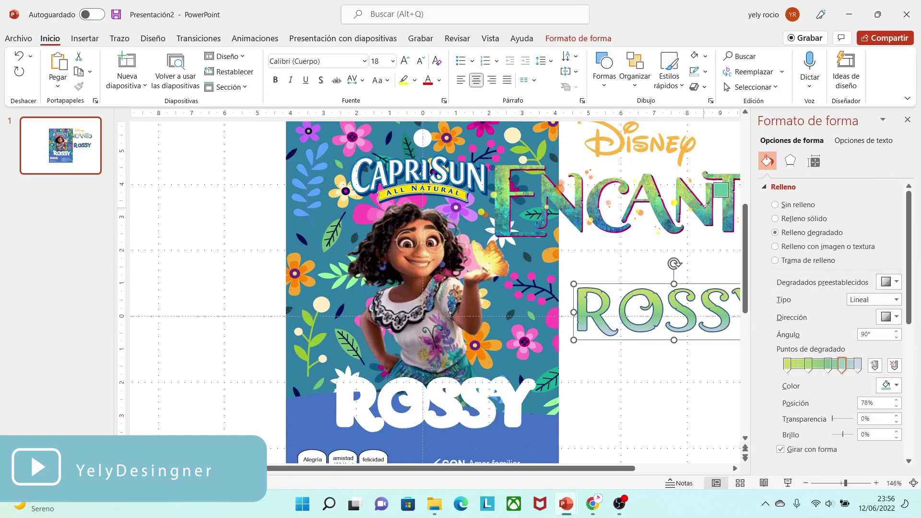
{"action": "left_click", "coordinate": [704, 205]}
{"action": "left_click", "coordinate": [857, 364]}
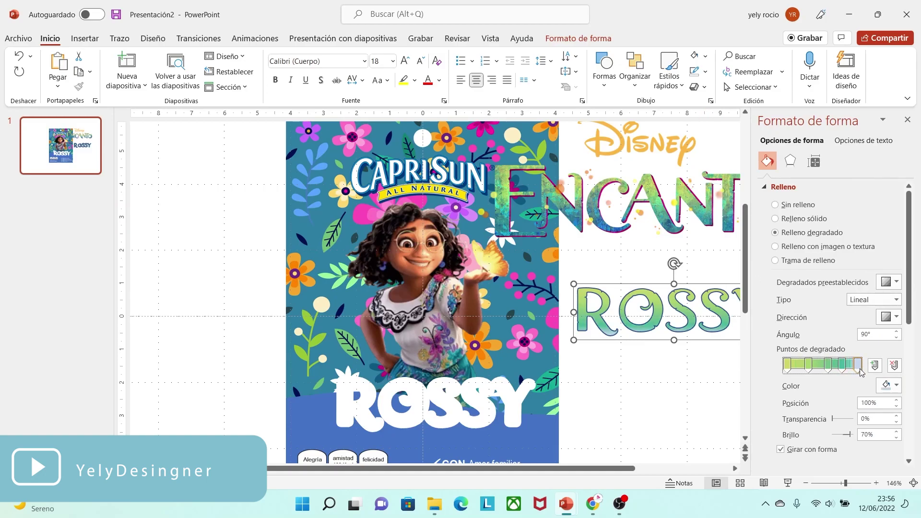
{"action": "left_click", "coordinate": [896, 385]}
{"action": "left_click", "coordinate": [854, 375]}
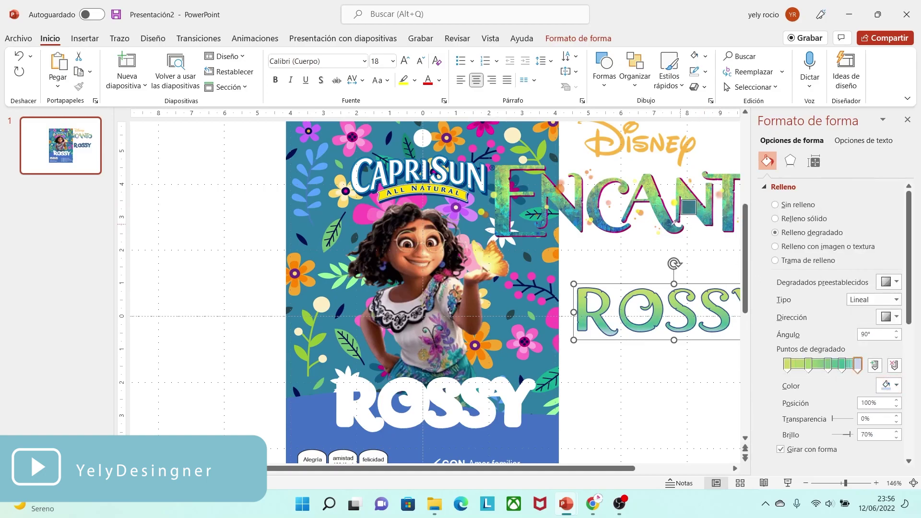
{"action": "left_click", "coordinate": [672, 221]}
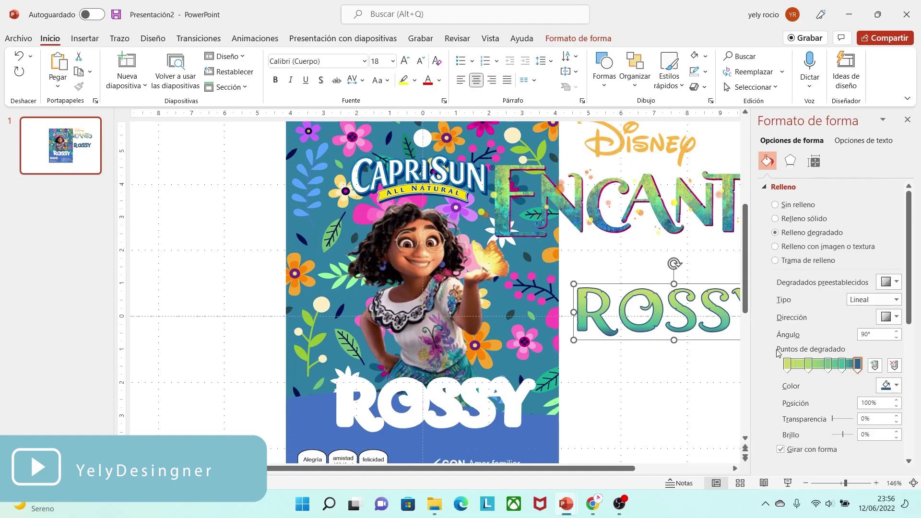
{"action": "left_click_drag", "start_coordinate": [809, 372], "coordinate": [854, 370]}
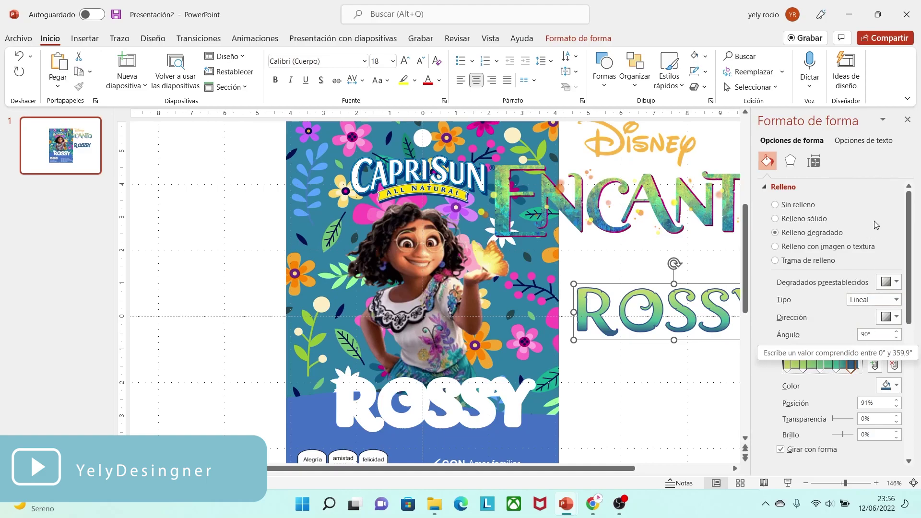
- Delete the ENCANTO title picture
{"action": "left_click", "coordinate": [909, 122]}
{"action": "left_click", "coordinate": [748, 212]}
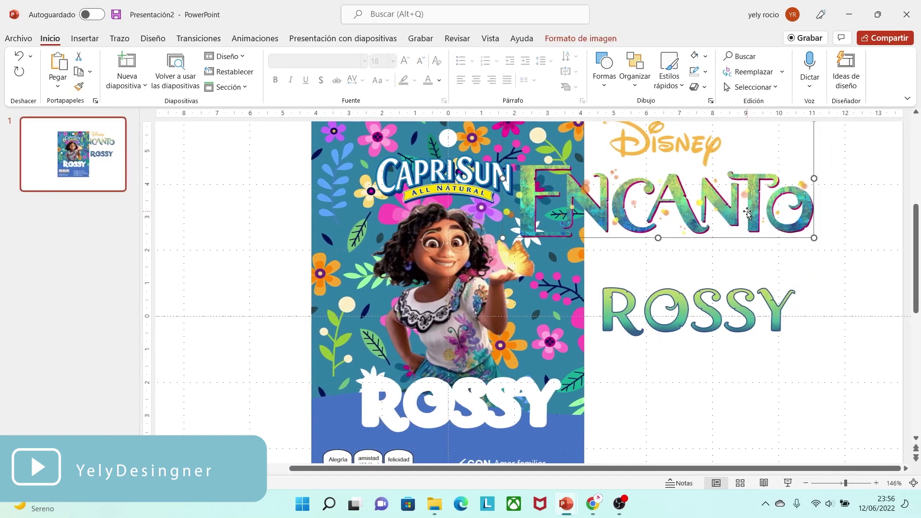
{"action": "key", "text": "Delete"}
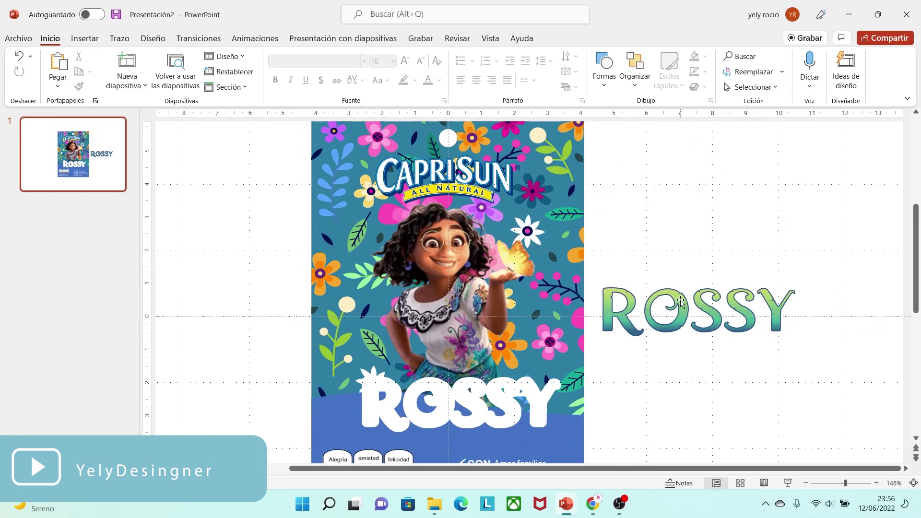
- Remove the gradient ROSSY's outline and lay it over the poster's white ROSSY
{"action": "left_click", "coordinate": [681, 301]}
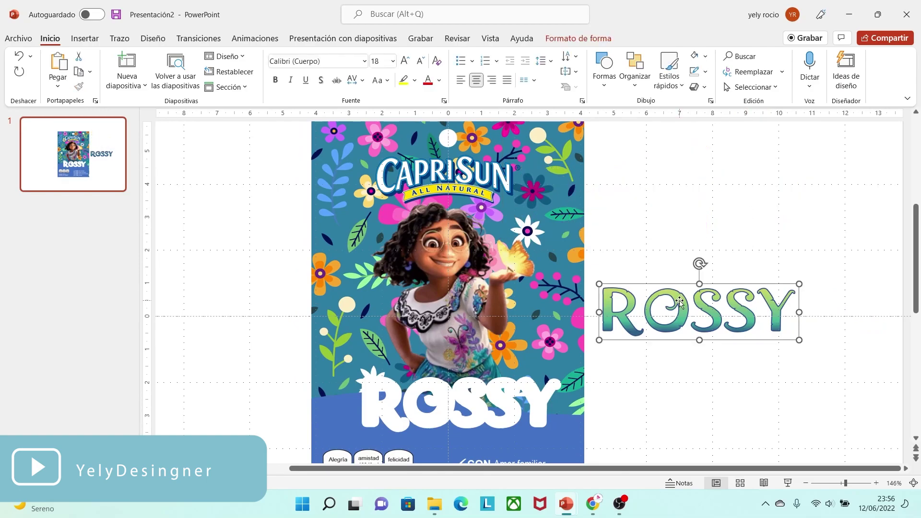
{"action": "left_click", "coordinate": [579, 39]}
{"action": "left_click", "coordinate": [358, 72]}
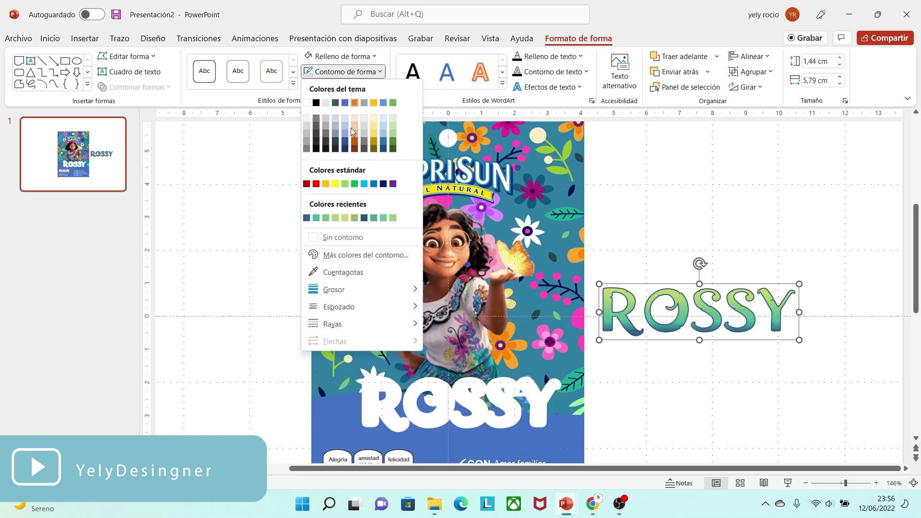
{"action": "left_click", "coordinate": [346, 237]}
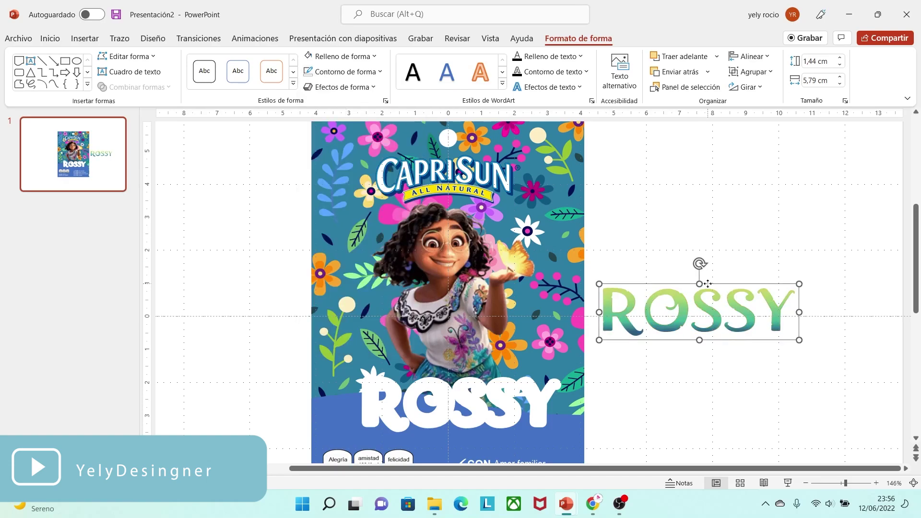
{"action": "left_click_drag", "start_coordinate": [708, 284], "coordinate": [471, 377]}
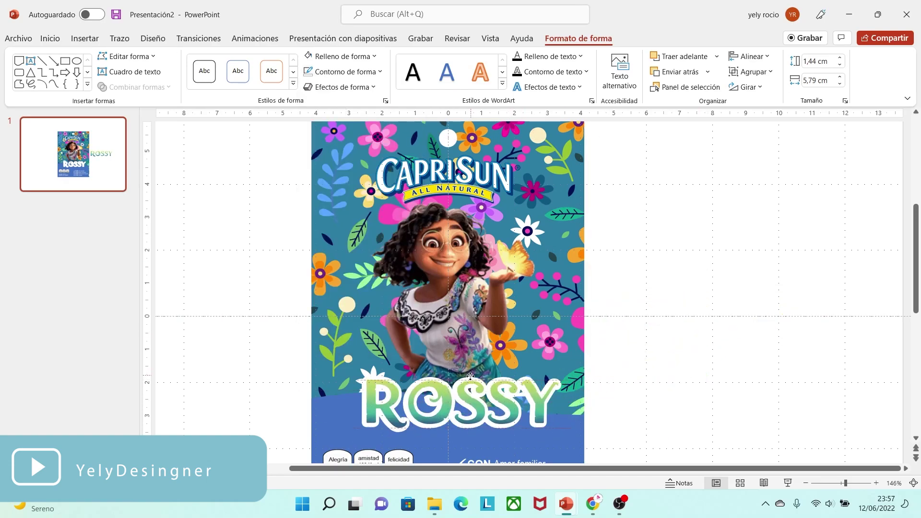
{"action": "key", "text": "Escape"}
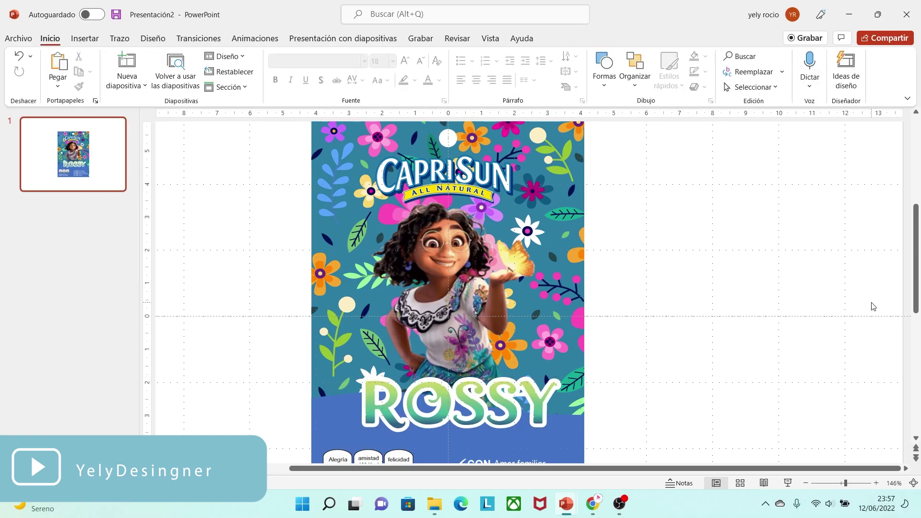
{"action": "left_click_drag", "start_coordinate": [917, 294], "coordinate": [917, 336]}
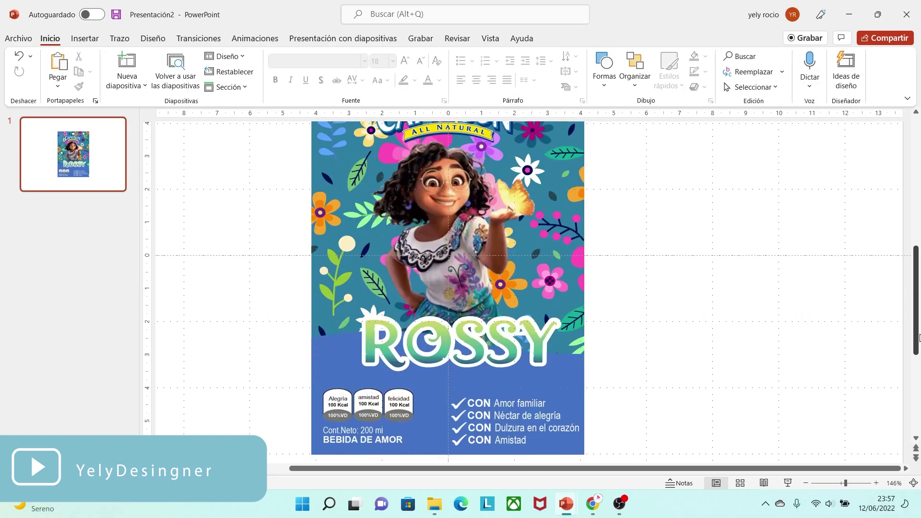
- Give the wavy bottom panel a gradient fill, moving the second stop to 37%
{"action": "left_click", "coordinate": [565, 361]}
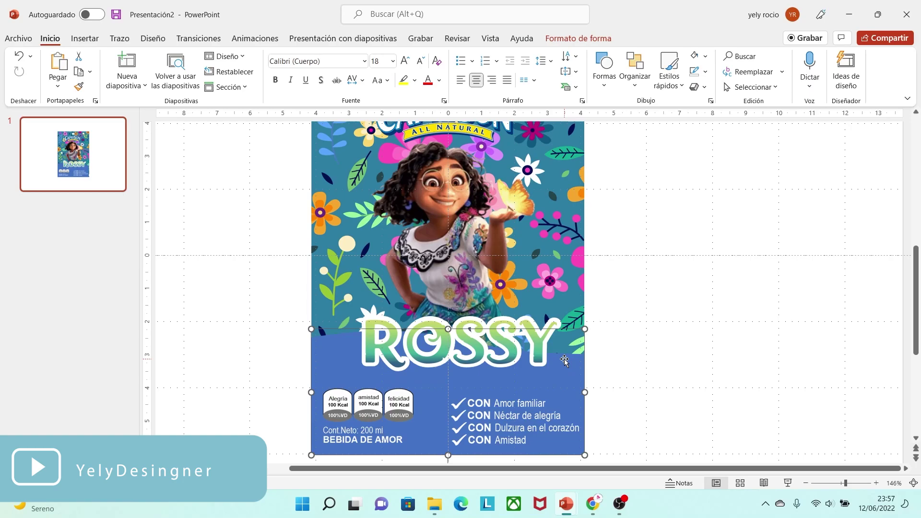
{"action": "right_click", "coordinate": [556, 362]}
{"action": "left_click", "coordinate": [599, 459]}
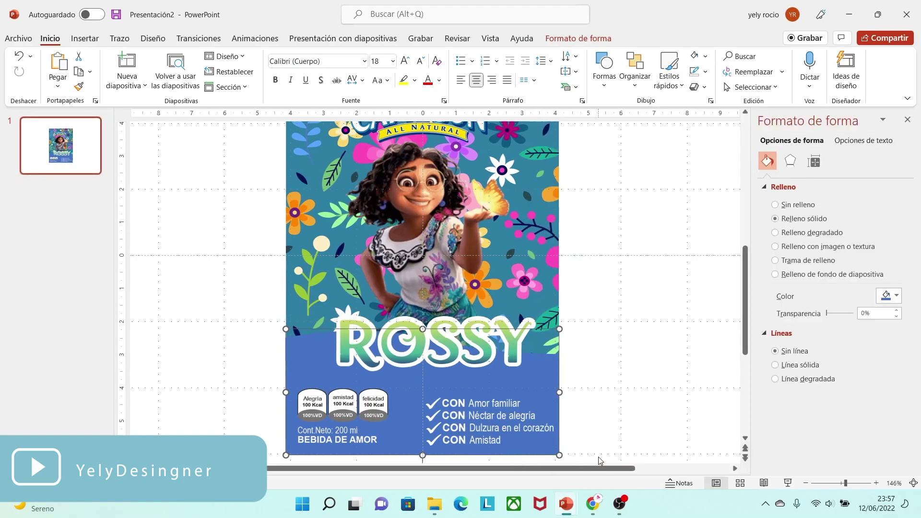
{"action": "left_click", "coordinate": [775, 233]}
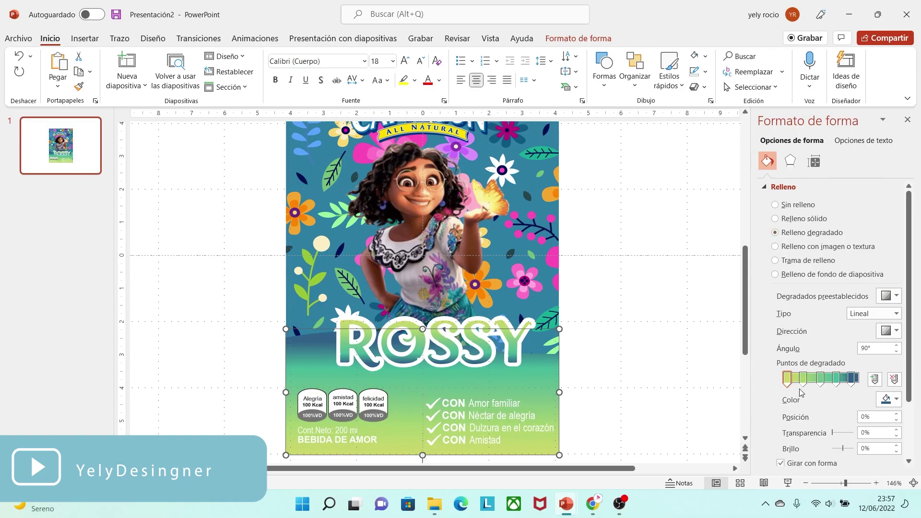
{"action": "left_click", "coordinate": [819, 384]}
{"action": "left_click_drag", "start_coordinate": [804, 384], "coordinate": [843, 382]}
{"action": "left_click", "coordinate": [848, 384]}
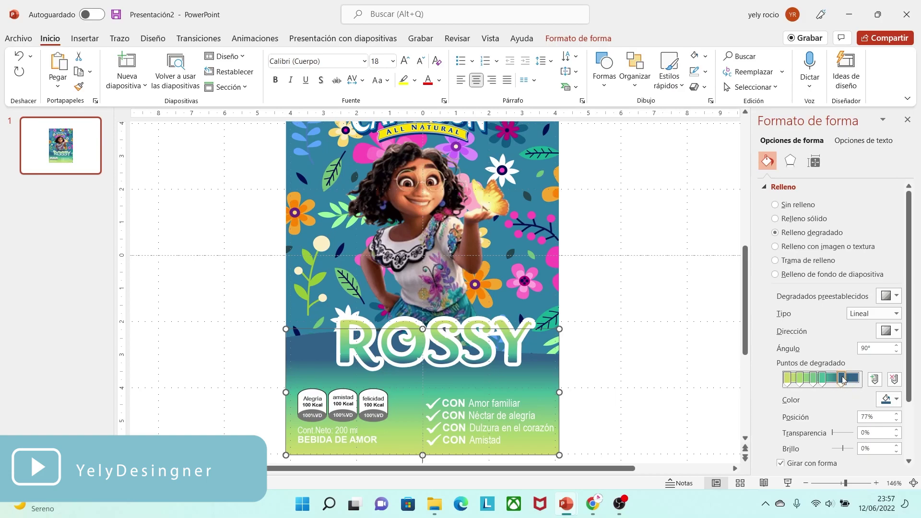
- Group the gradient ROSSY and the white ROSSY lettering layers into one object
{"action": "left_click", "coordinate": [907, 121]}
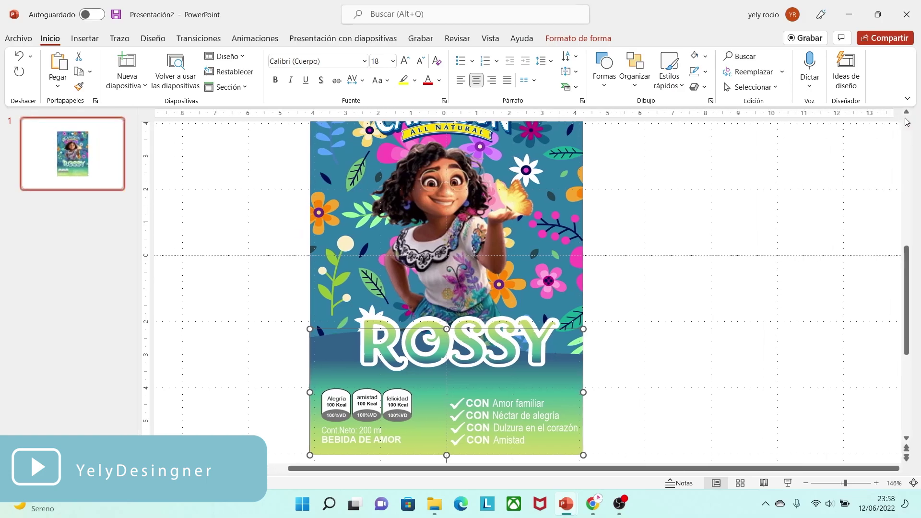
{"action": "key", "text": "Escape"}
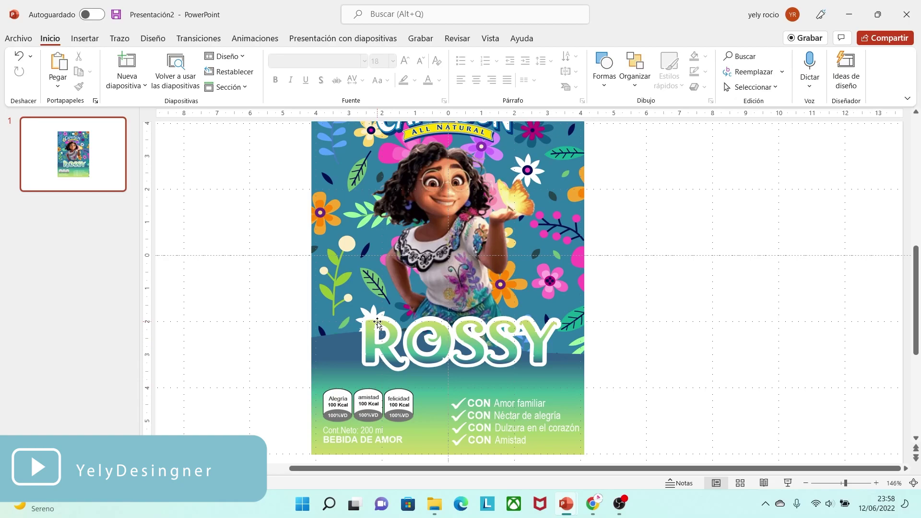
{"action": "left_click_drag", "start_coordinate": [287, 298], "coordinate": [582, 379]}
{"action": "right_click", "coordinate": [531, 328]}
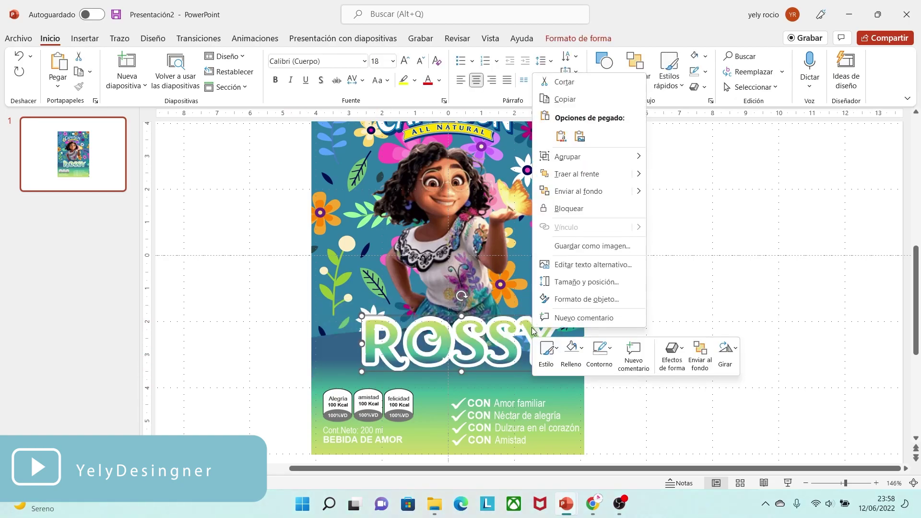
{"action": "mouse_move", "coordinate": [618, 164]}
{"action": "left_click", "coordinate": [660, 163]}
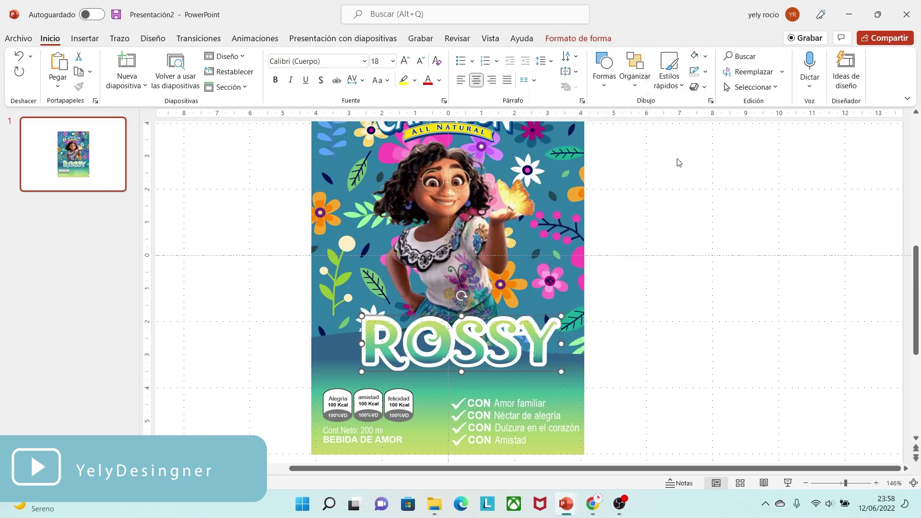
- Nudge the grouped ROSSY title and the girl picture slightly left and down, then zoom out
{"action": "left_click_drag", "start_coordinate": [503, 340], "coordinate": [497, 348]}
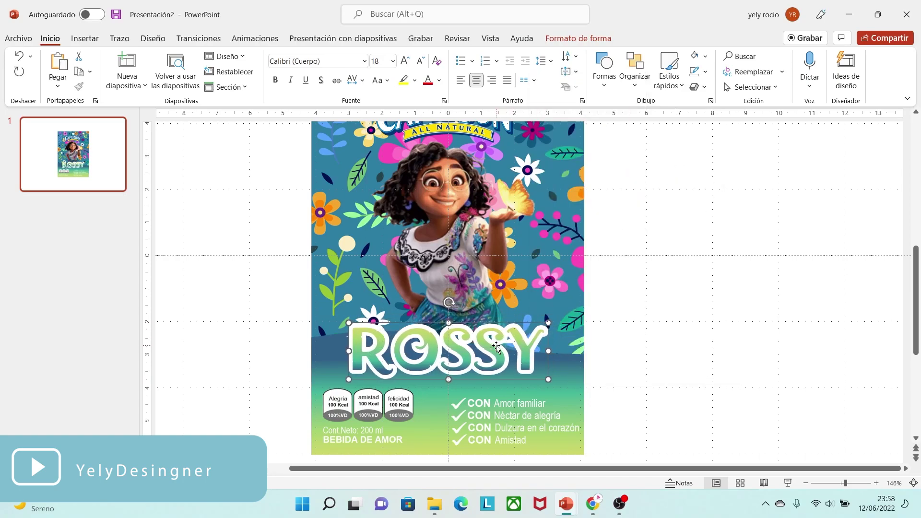
{"action": "left_click_drag", "start_coordinate": [475, 231], "coordinate": [466, 234]}
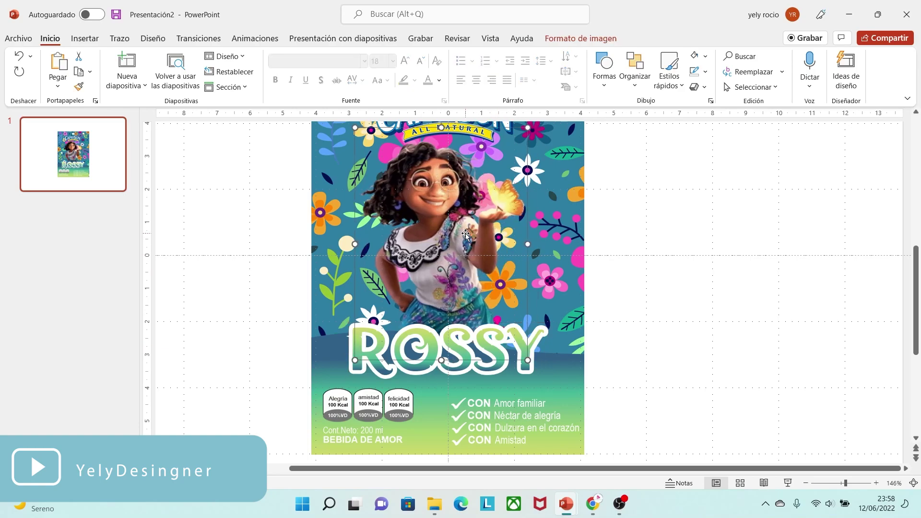
{"action": "left_click", "coordinate": [653, 313]}
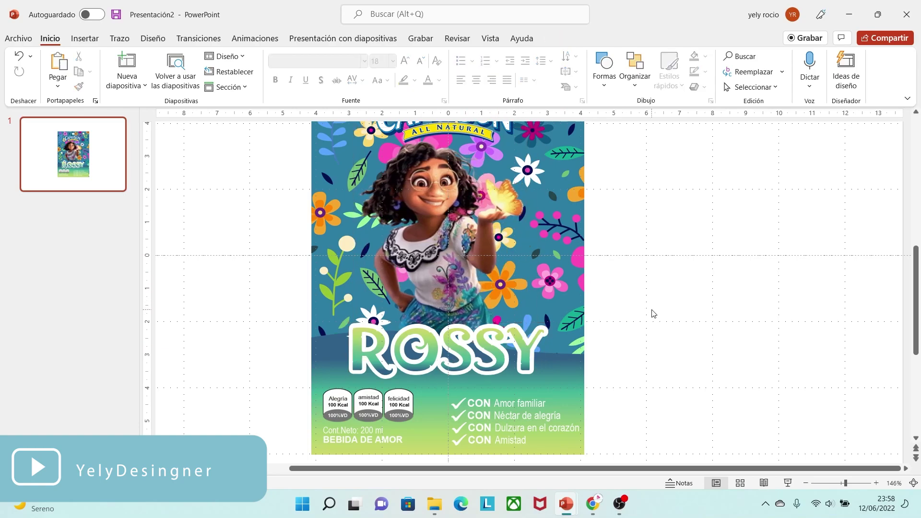
{"action": "left_click", "coordinate": [840, 483]}
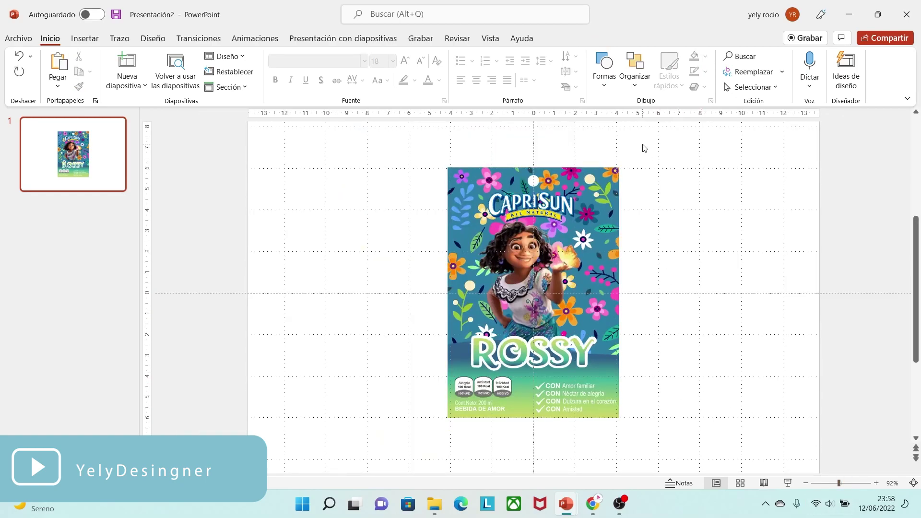
- Group the logo, girl, ROSSY title, badges, slogans and wave panel into one object
{"action": "left_click_drag", "start_coordinate": [416, 154], "coordinate": [673, 454]}
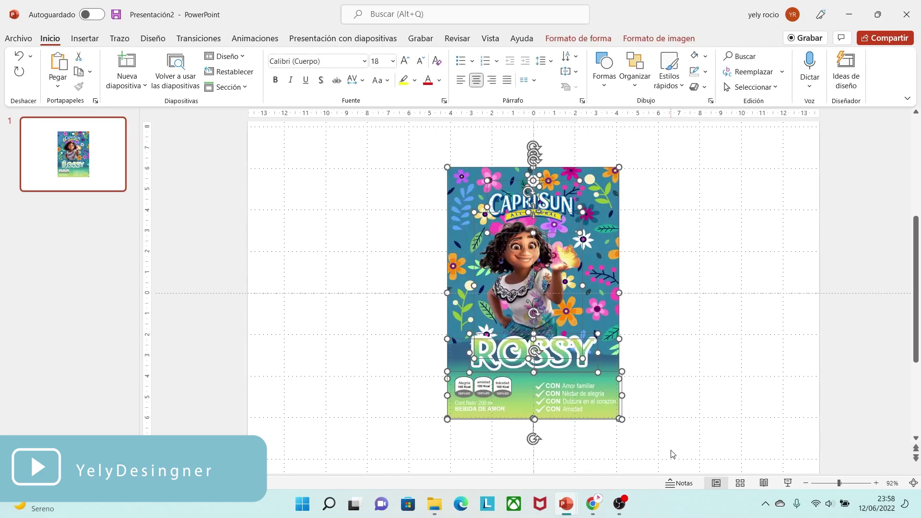
{"action": "right_click", "coordinate": [587, 350]}
{"action": "mouse_move", "coordinate": [684, 178]}
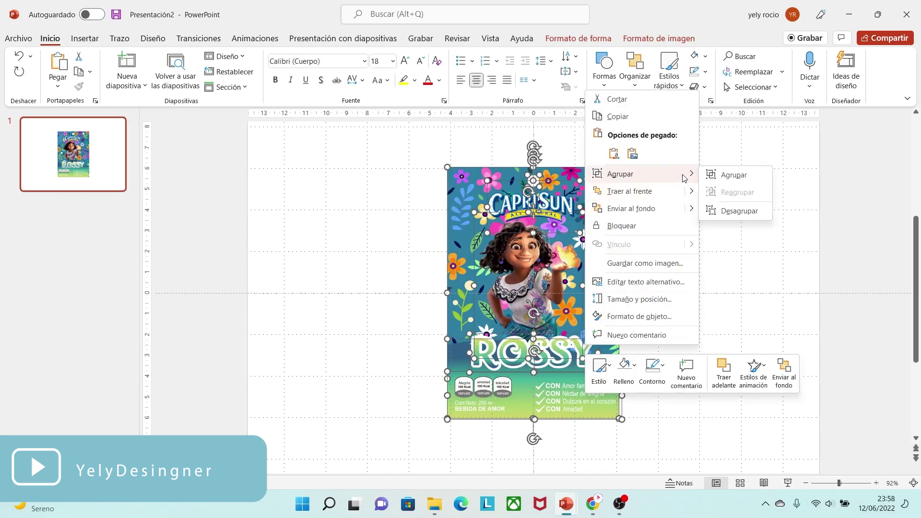
{"action": "left_click", "coordinate": [717, 177]}
{"action": "left_click", "coordinate": [680, 284]}
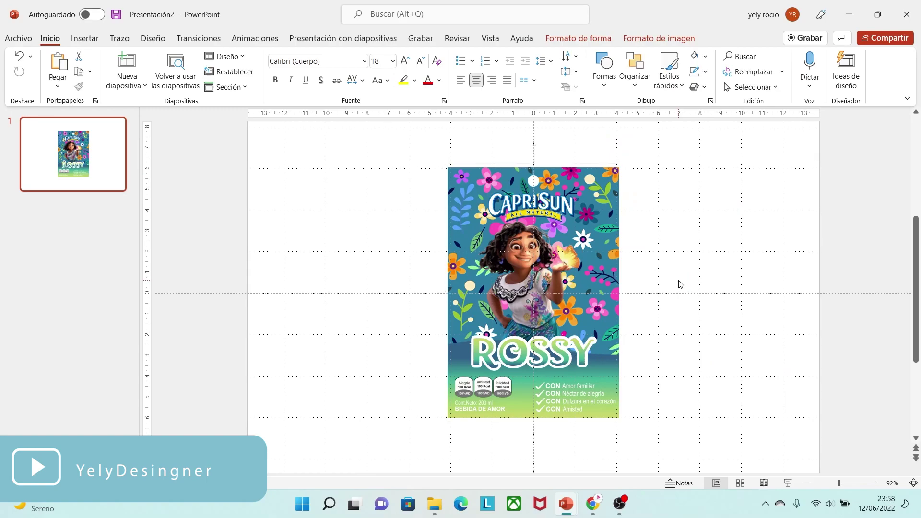